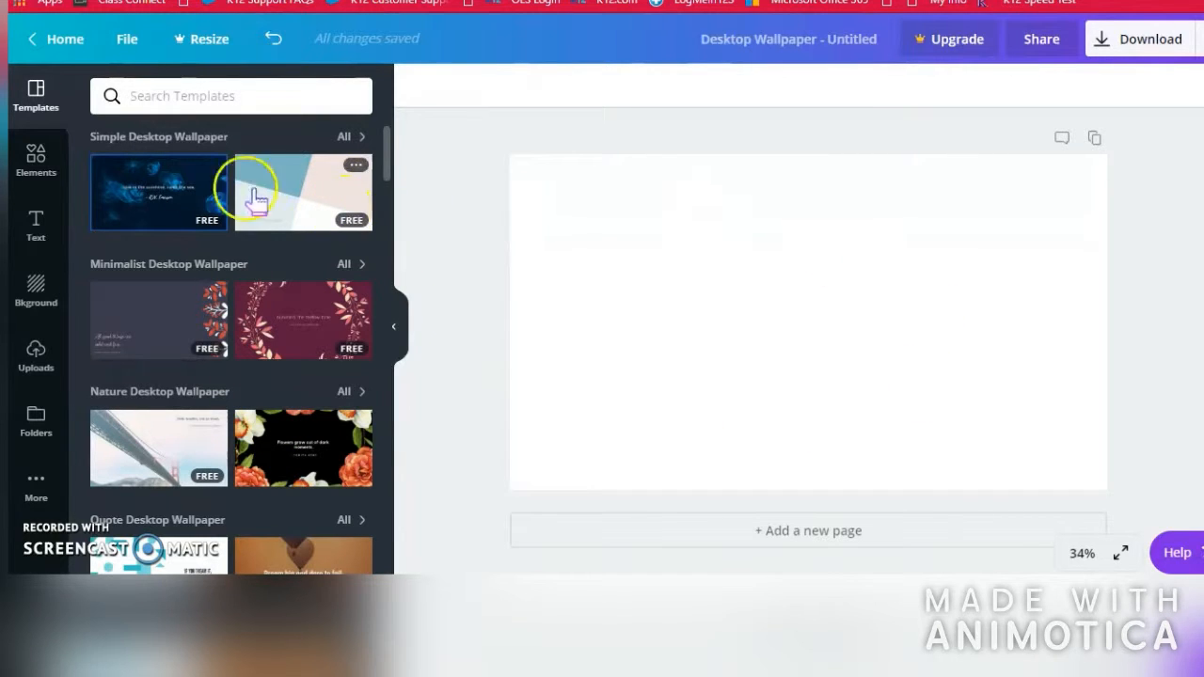
- Browse the desktop wallpaper templates and the available free backgrounds
left_click_drag(387, 176, 389, 337)
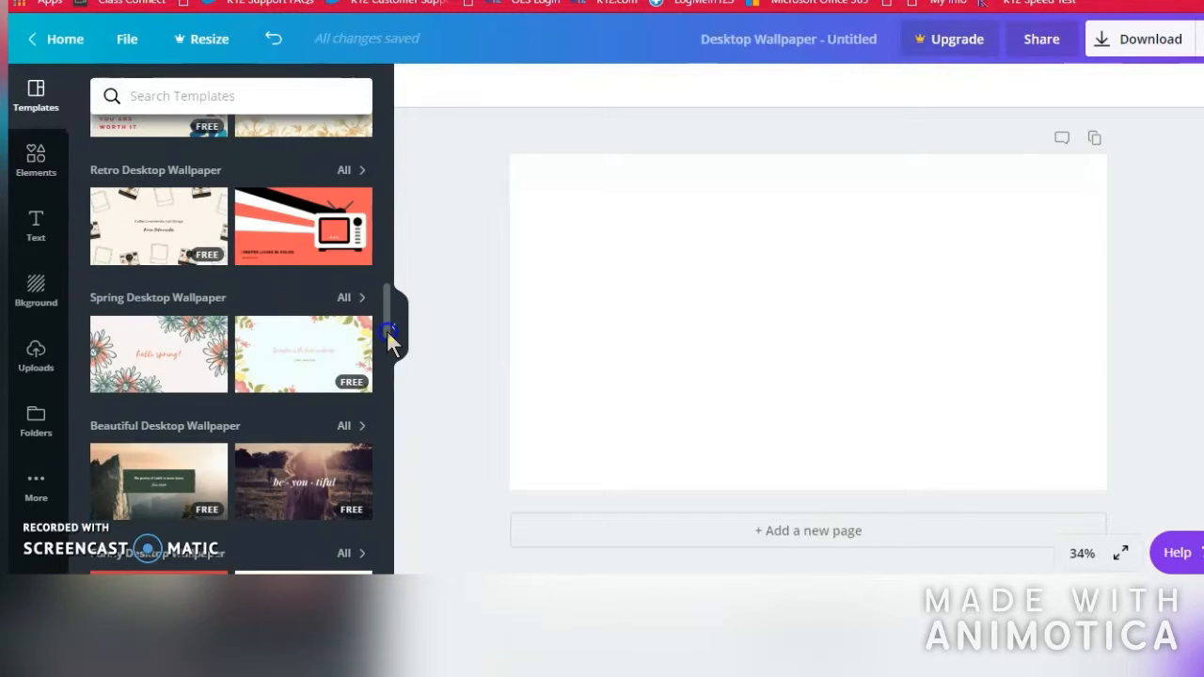
scroll(371, 179, "up", 5)
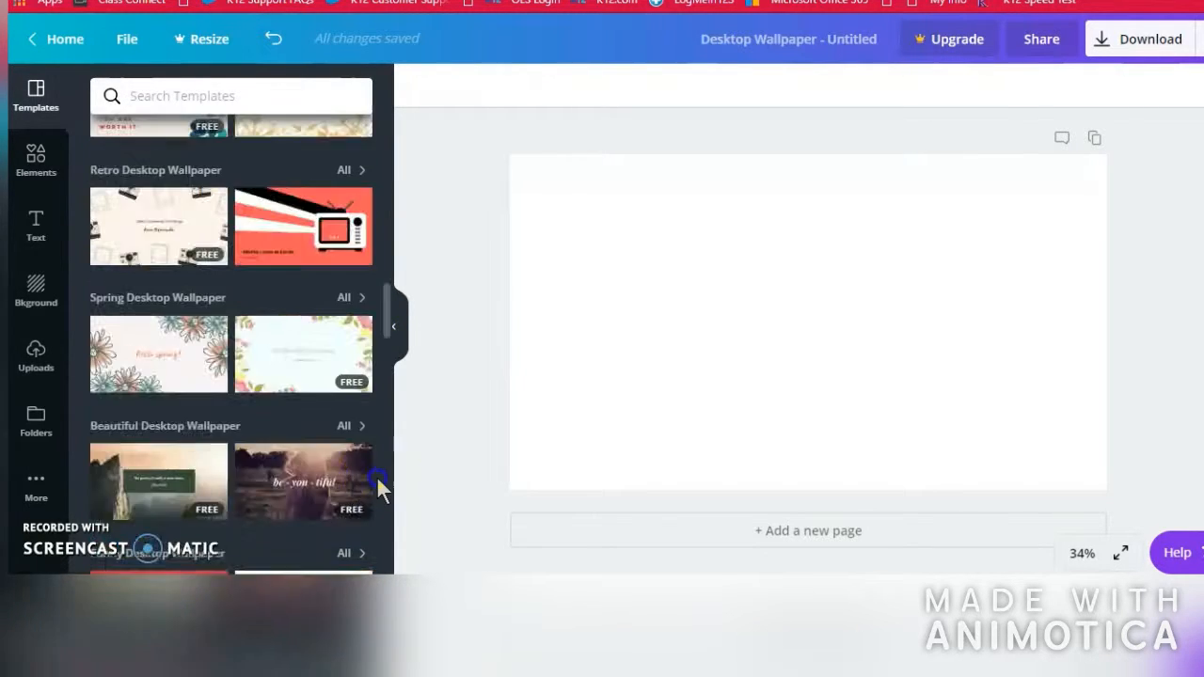
left_click(381, 487)
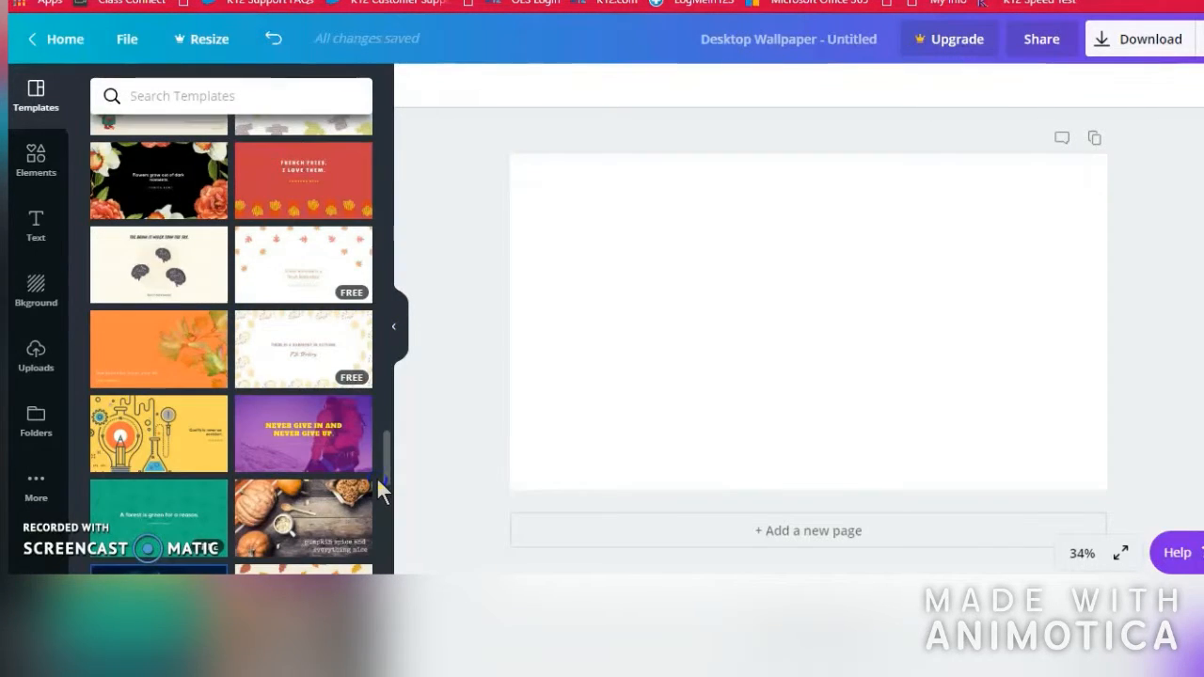
left_click(341, 136)
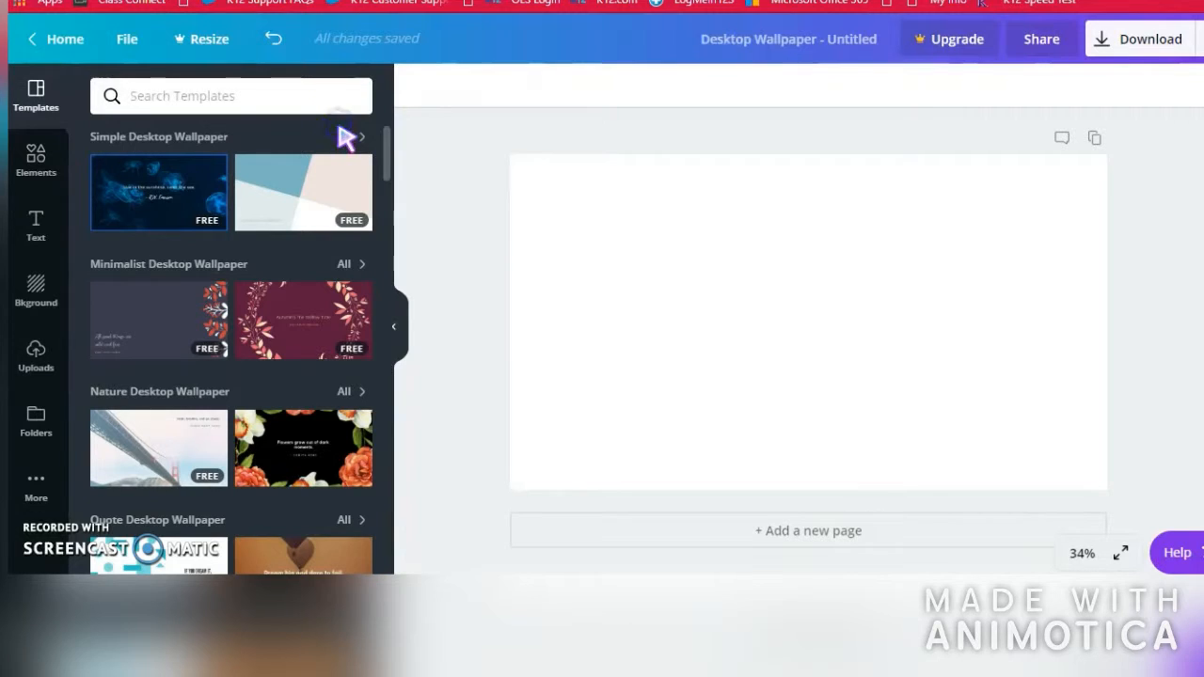
left_click(438, 289)
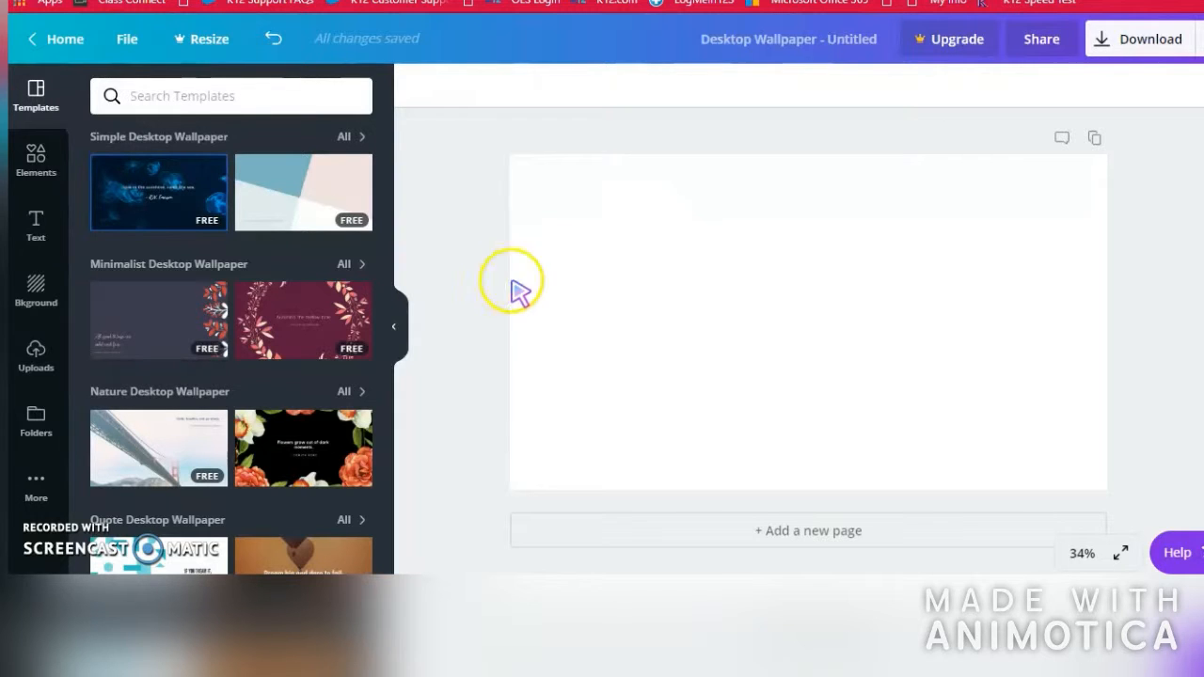
left_click(38, 290)
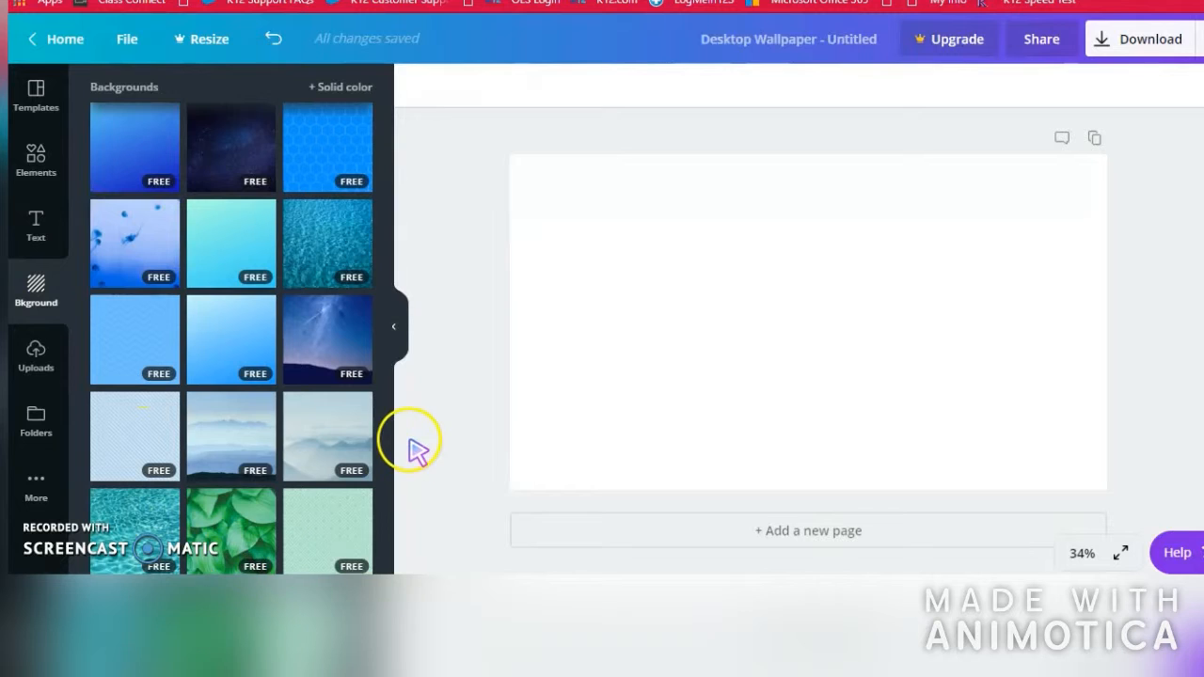
- Place the uploaded donut stack image on the blank page and move it to the page's right side
left_click(38, 355)
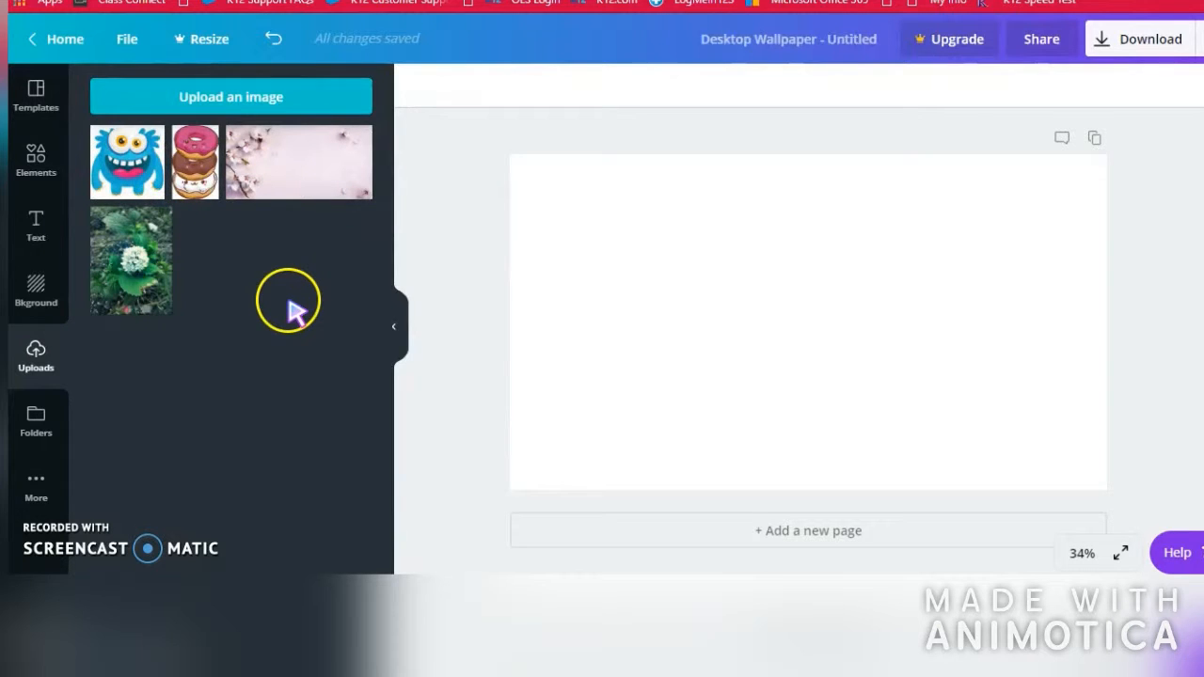
left_click(198, 179)
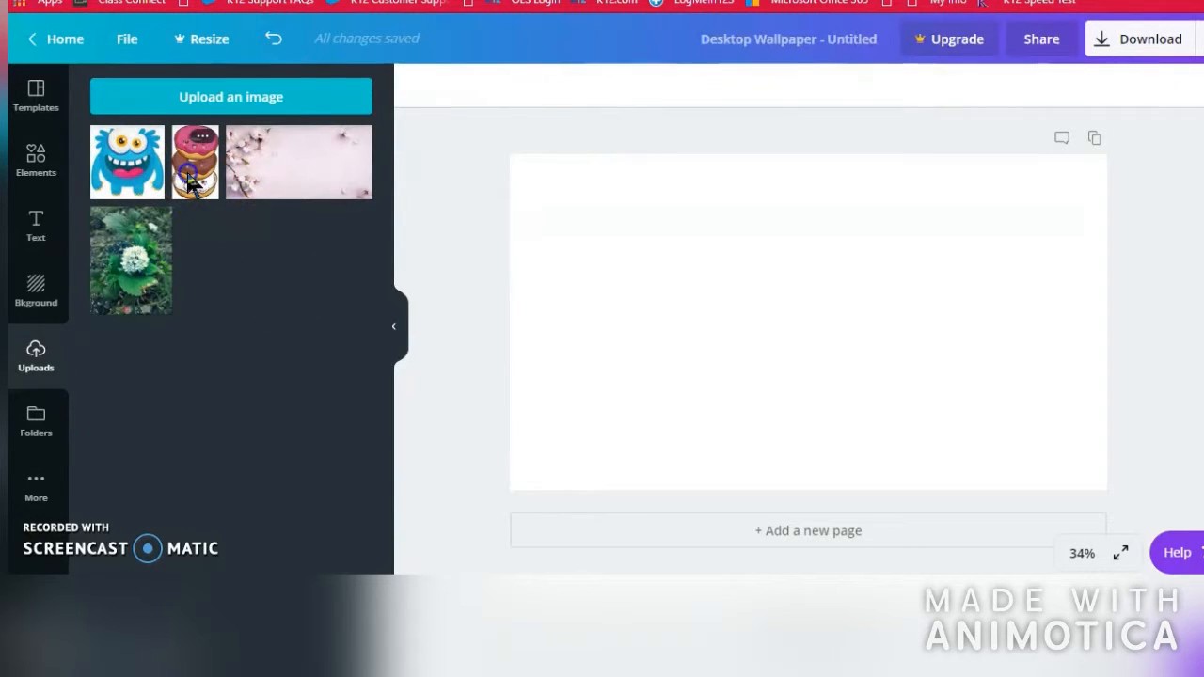
left_click(764, 349)
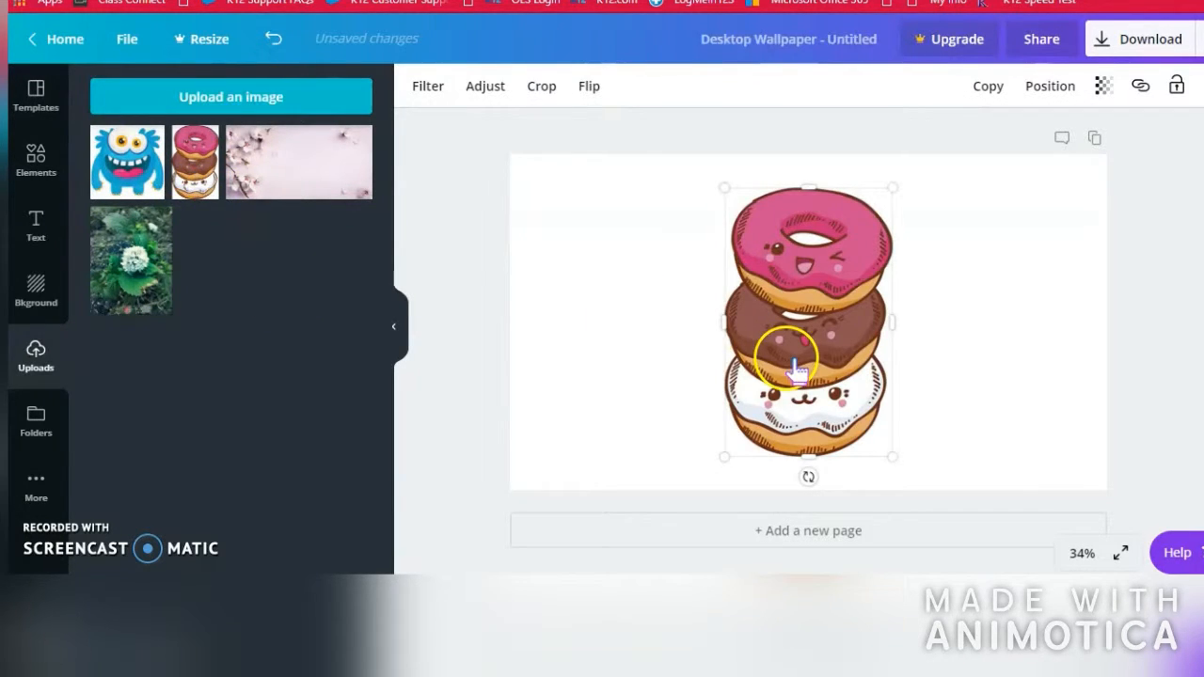
left_click_drag(794, 367, 971, 369)
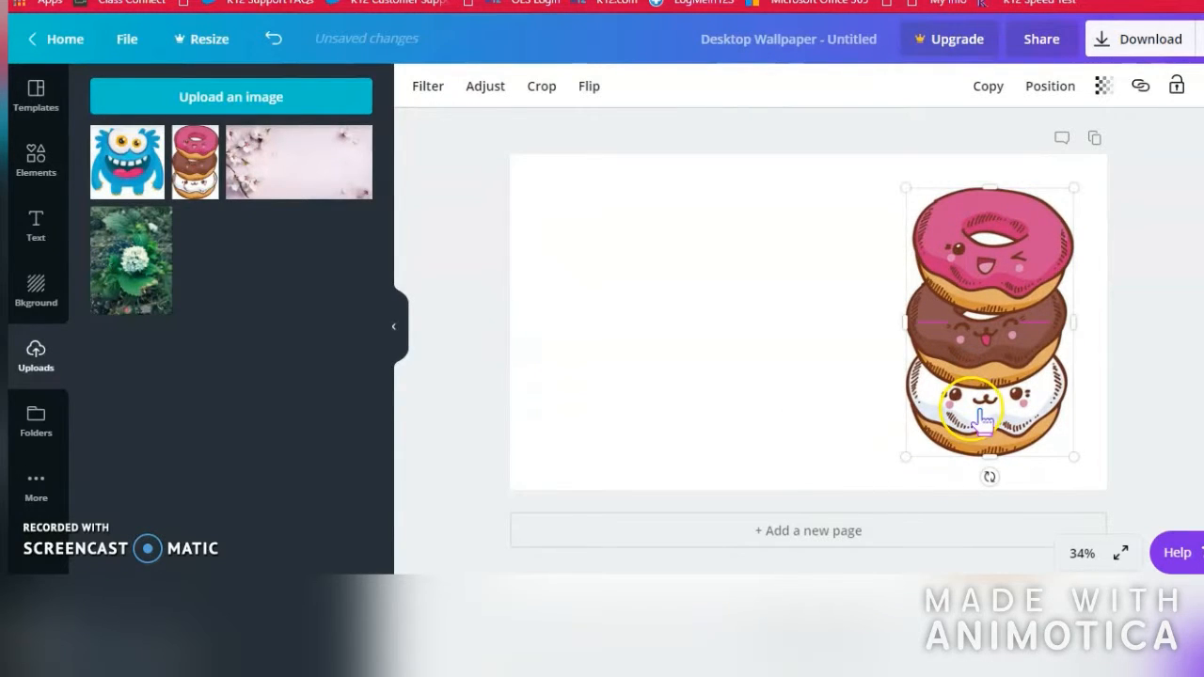
- Tilt the donut stack clockwise and enlarge it to nearly the page height, keeping it within the page's right side
left_click_drag(990, 475, 941, 477)
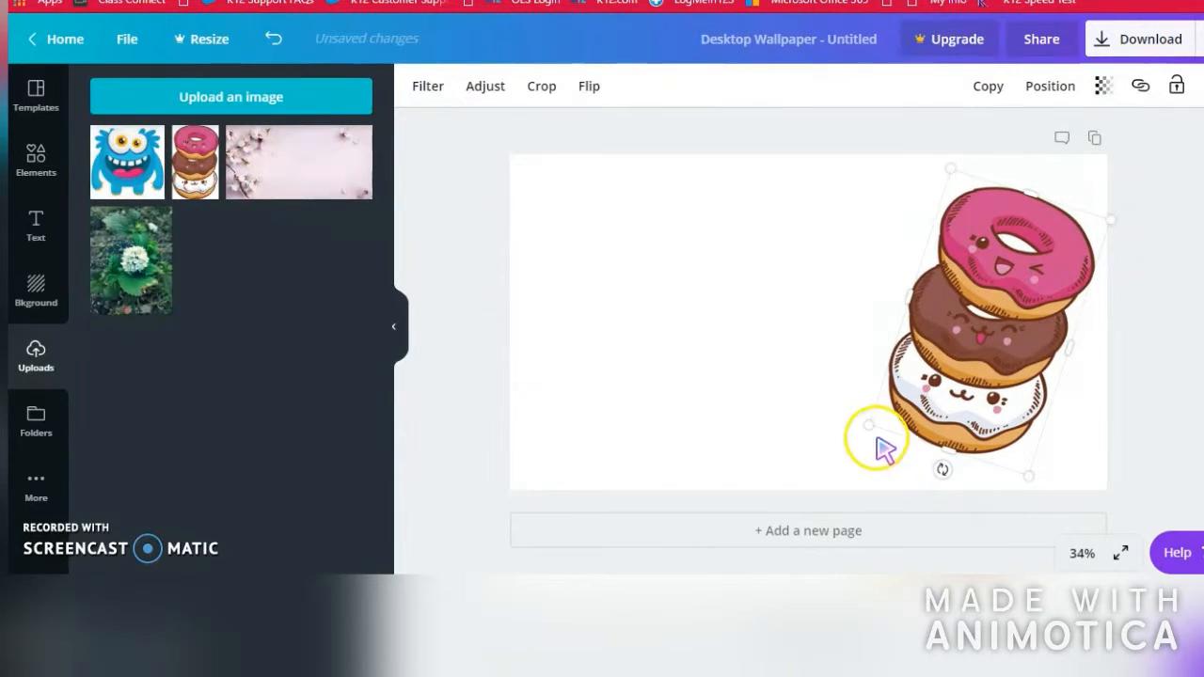
left_click_drag(864, 429, 801, 438)
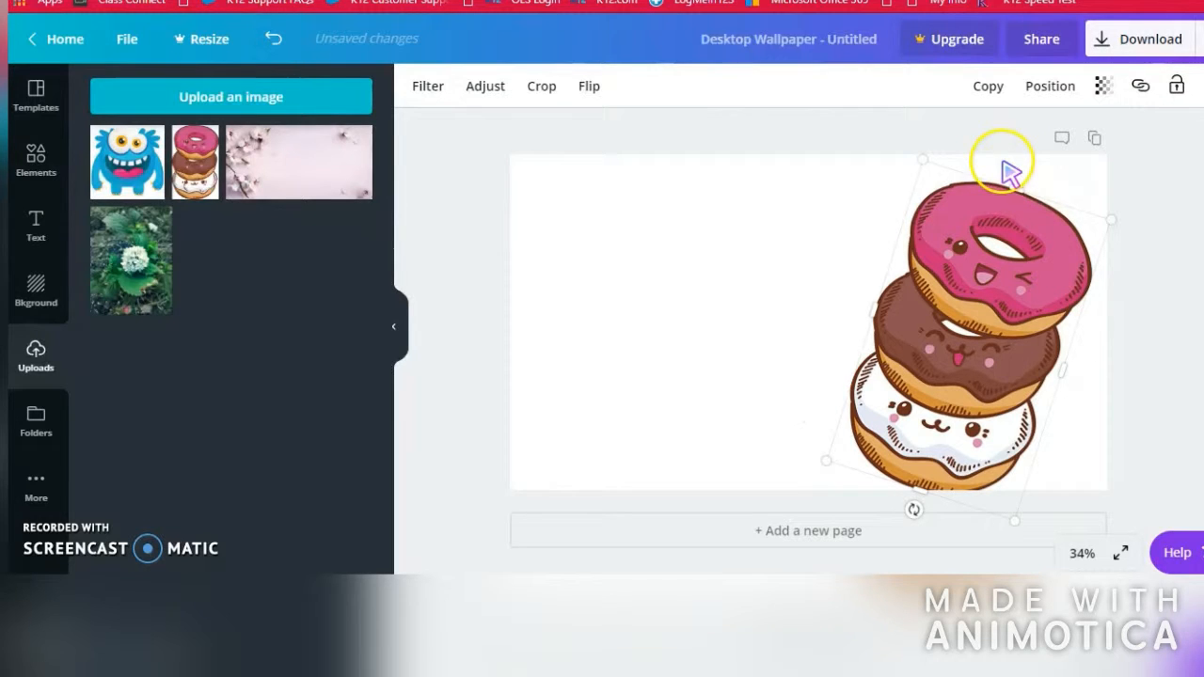
left_click_drag(984, 212, 959, 204)
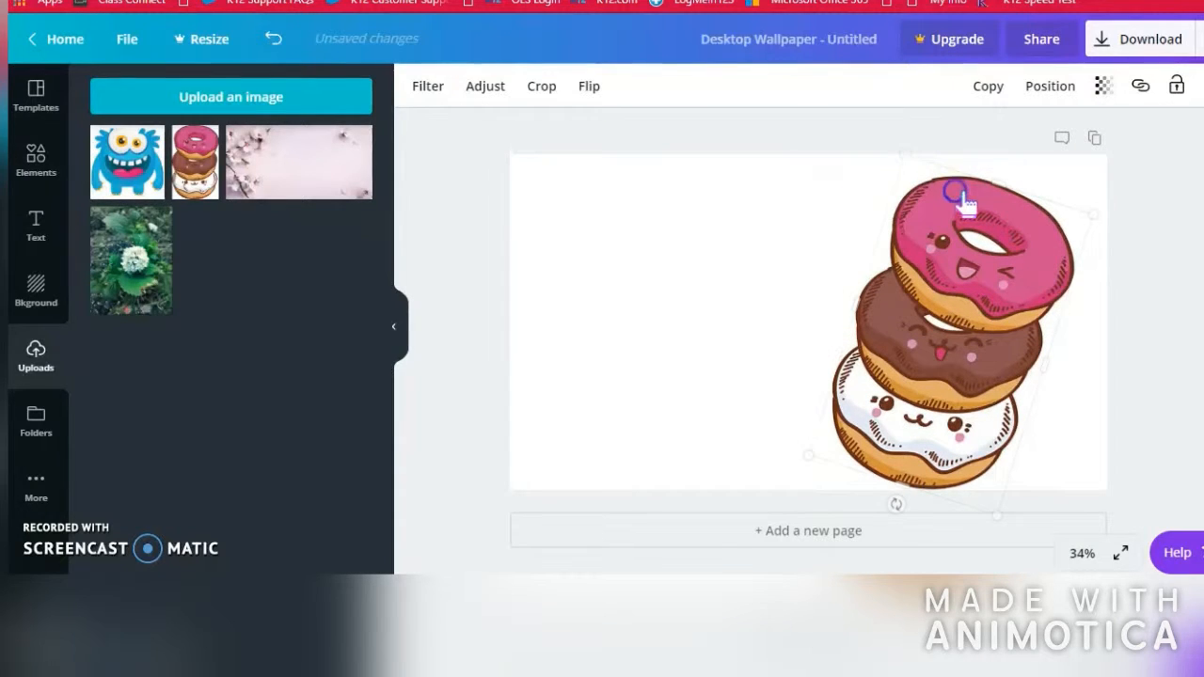
left_click(450, 352)
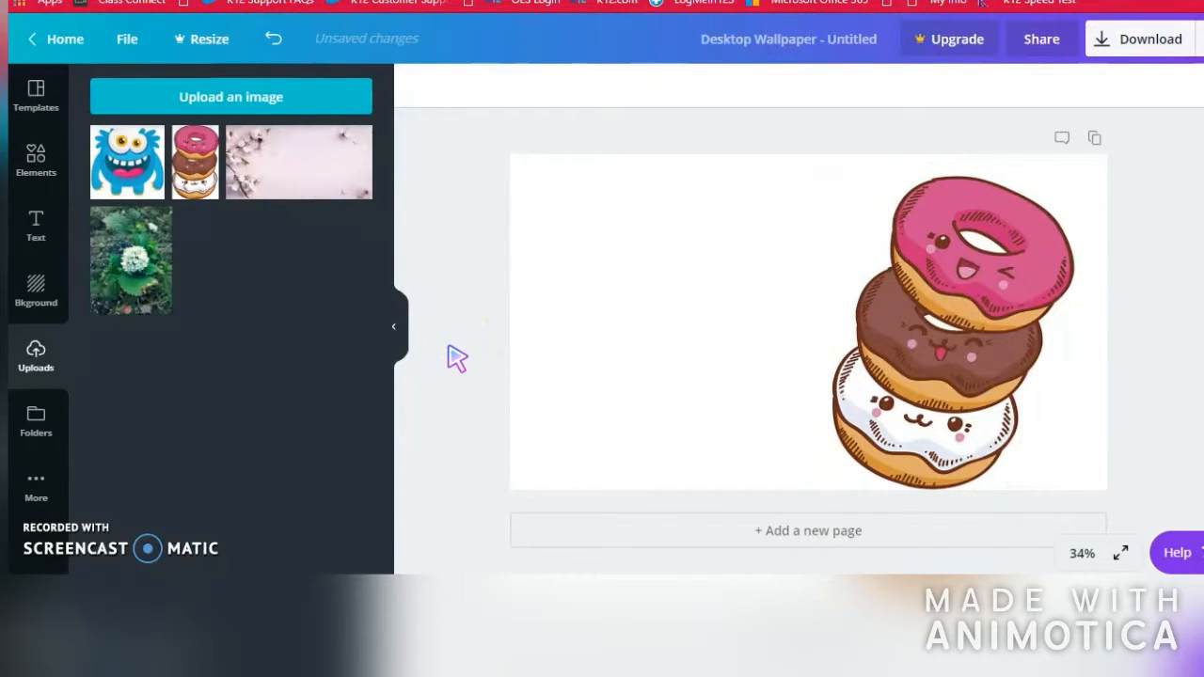
- Add a text box reading "Donut forget to smile!" to the page
left_click(35, 231)
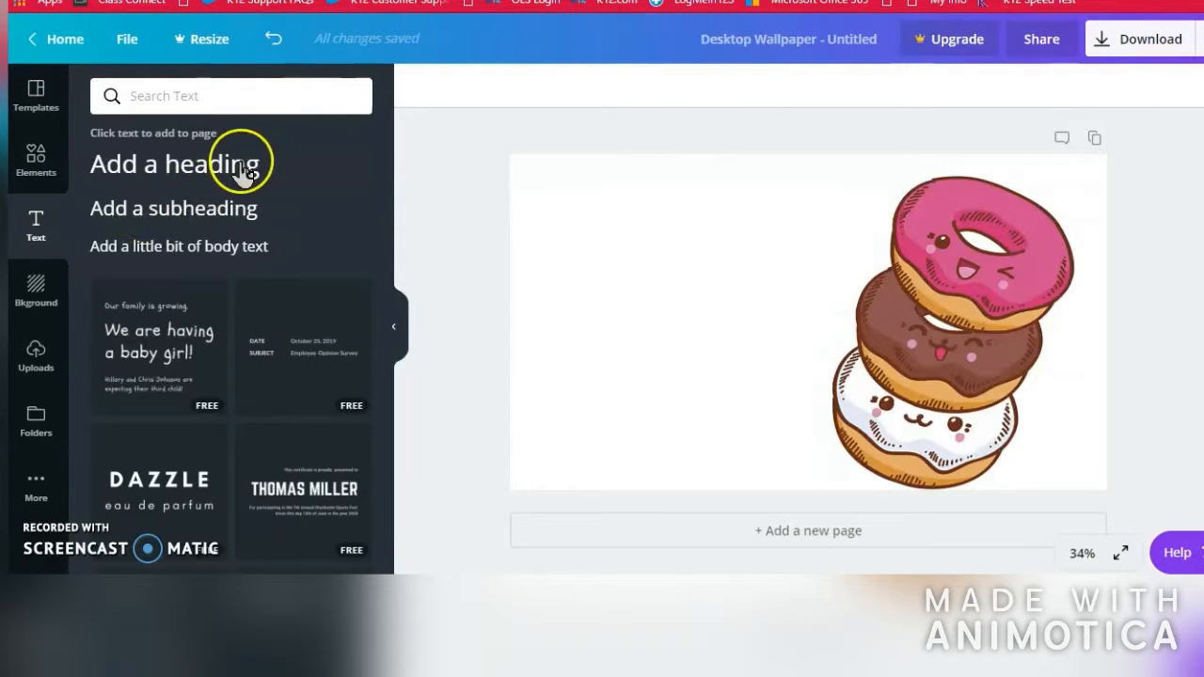
left_click(183, 173)
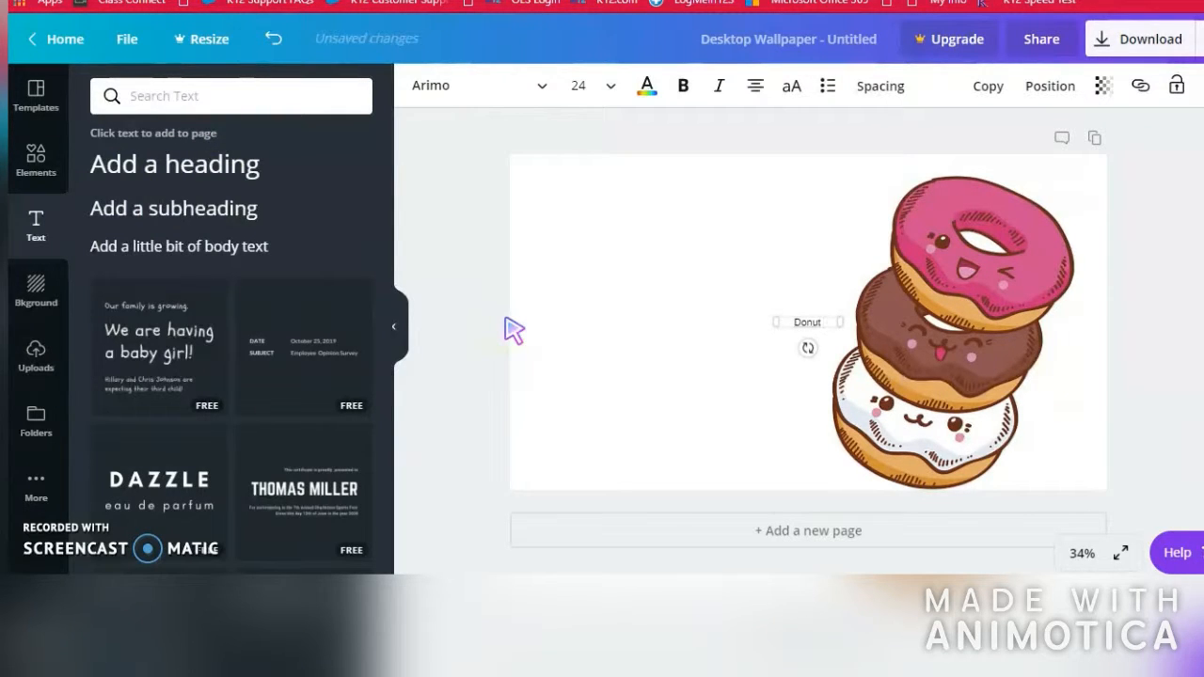
type("Donut forget to smile")
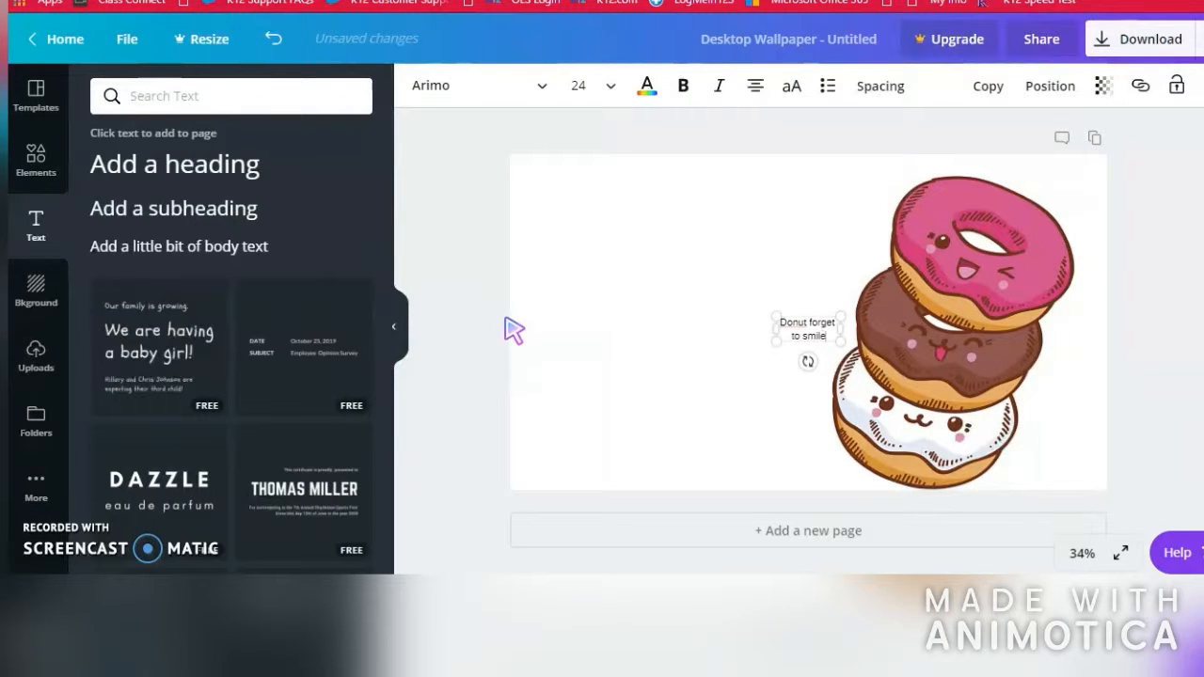
- Set the slogan's font to Adigiana Toybox and its font size to 144
left_click_drag(832, 336, 780, 320)
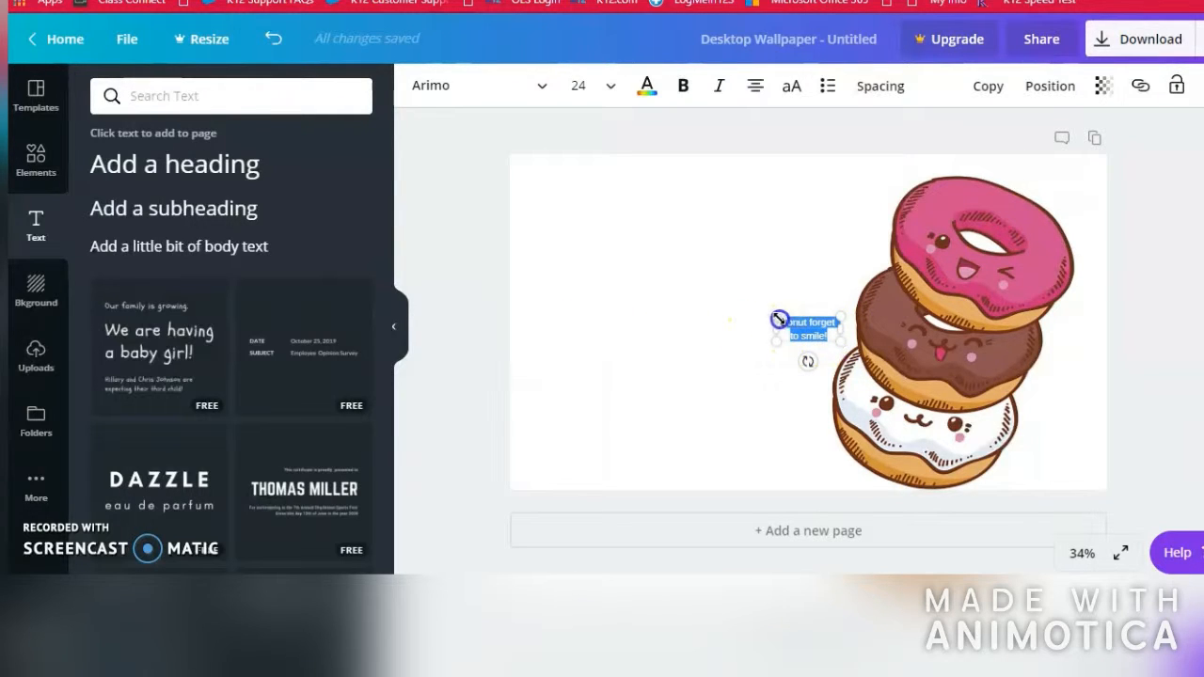
left_click(541, 88)
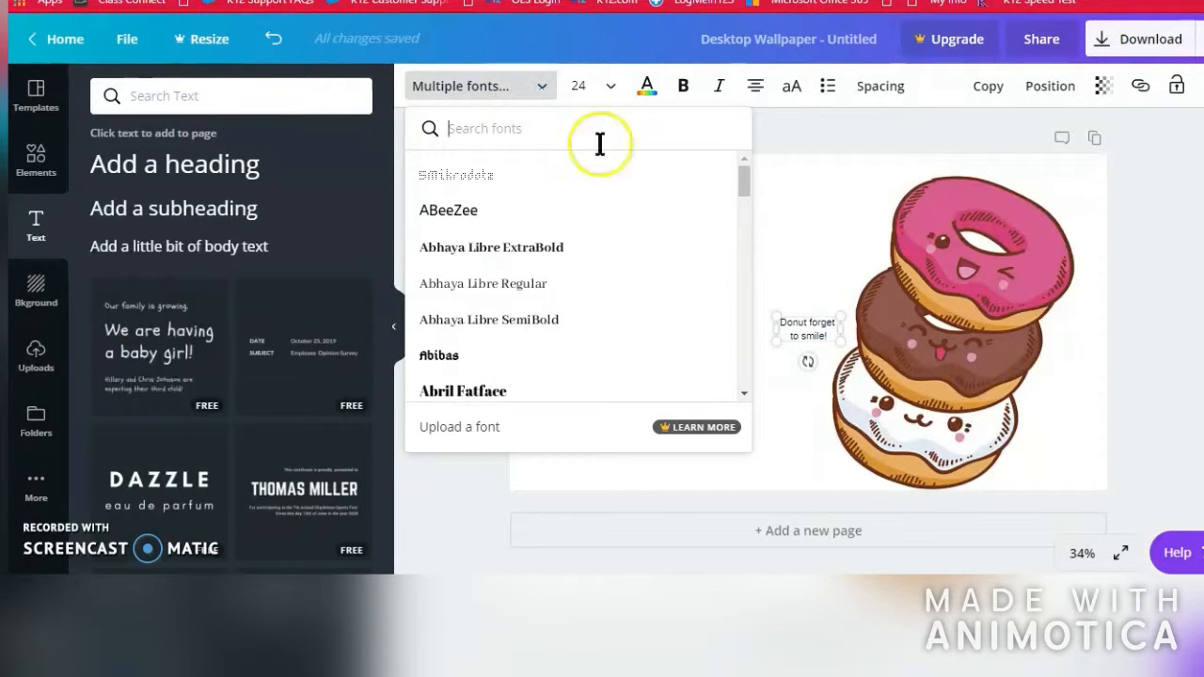
left_click_drag(746, 178, 746, 195)
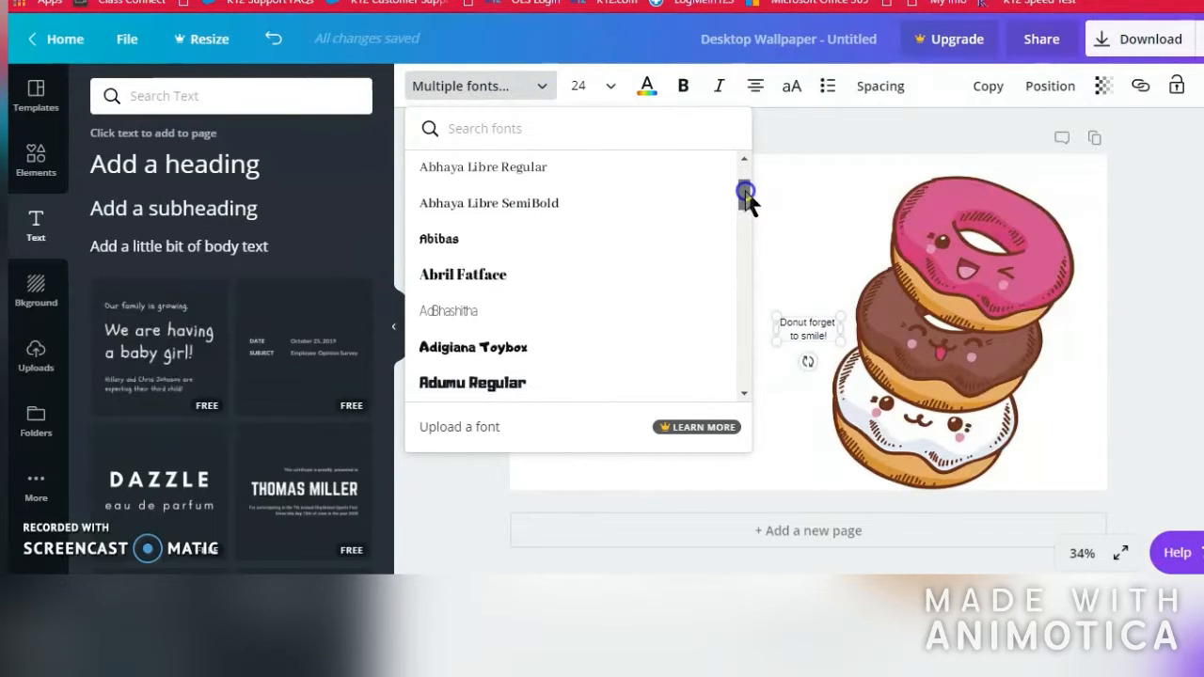
left_click(534, 358)
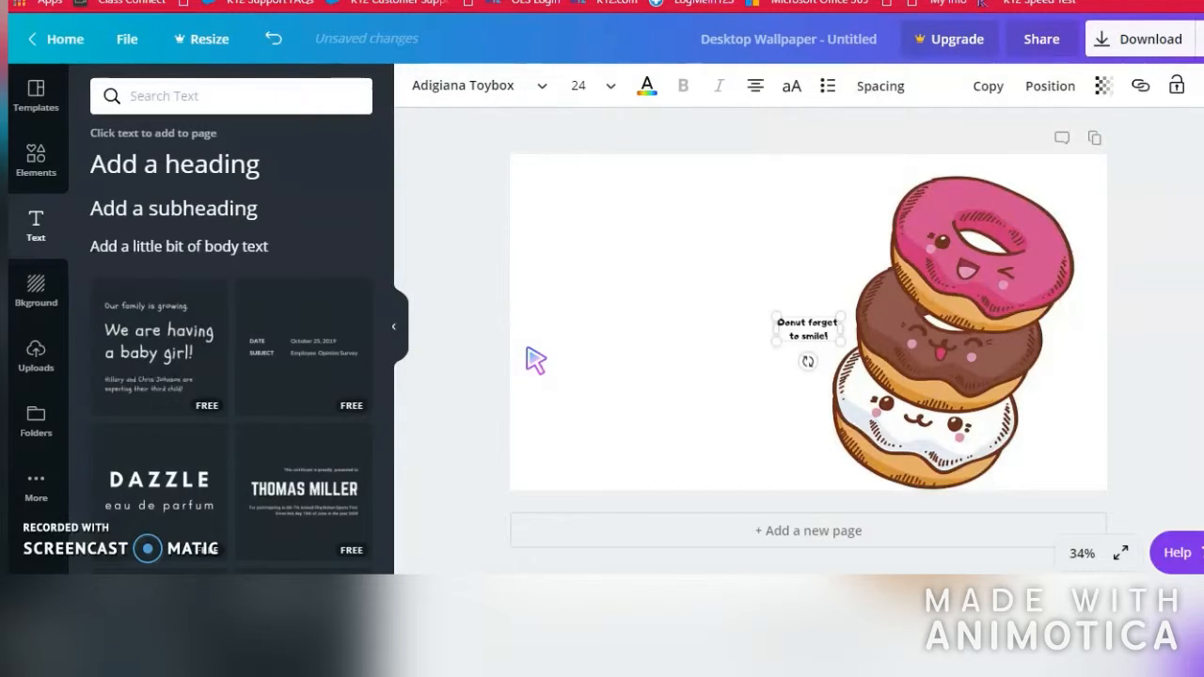
left_click(600, 87)
left_click(677, 423)
left_click(616, 428)
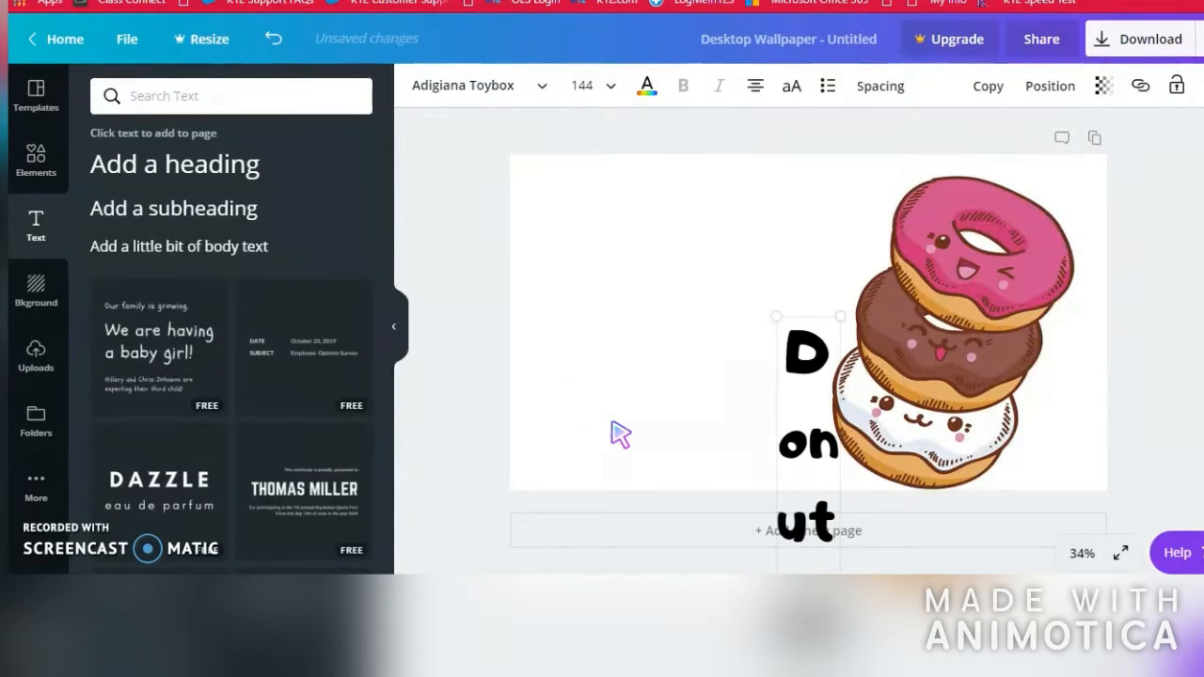
- Widen the slogan's text box so it wraps onto three lines and position it to the left of the donuts
left_click_drag(815, 314, 634, 0)
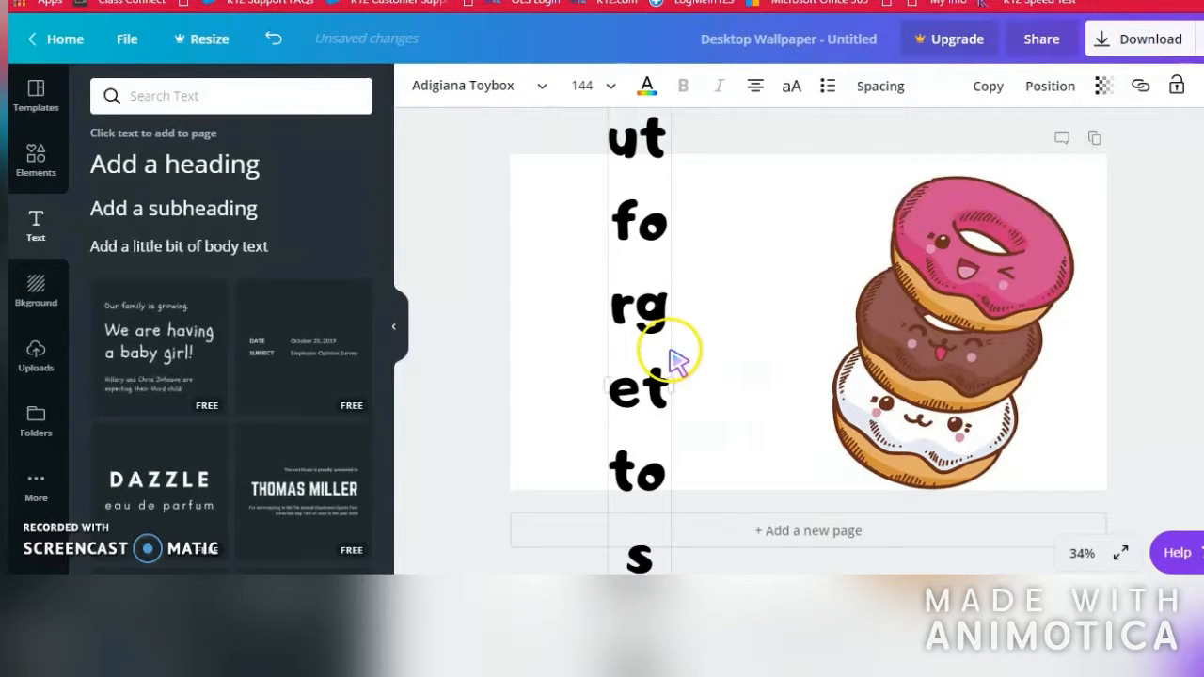
left_click_drag(673, 383, 914, 147)
double_click(914, 138)
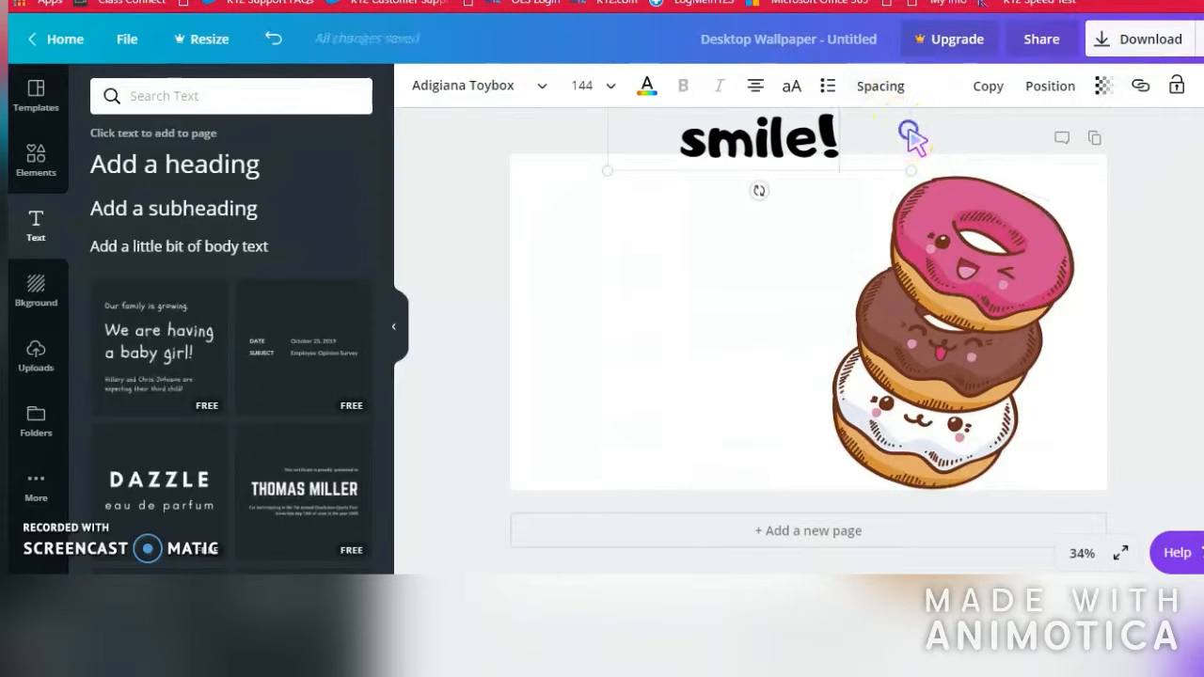
left_click_drag(839, 173, 492, 201)
- Change the colour of the whole "Donut forget to smile!" text to pink from the default colours
left_click(771, 428)
left_click(647, 86)
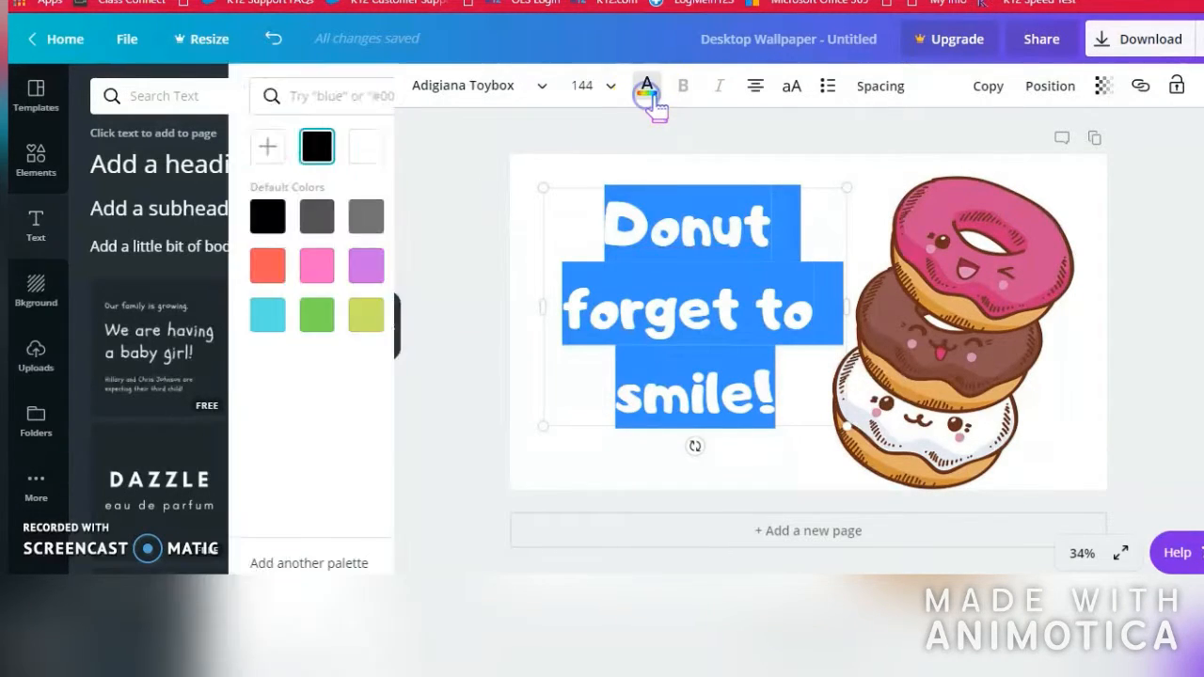
left_click(158, 269)
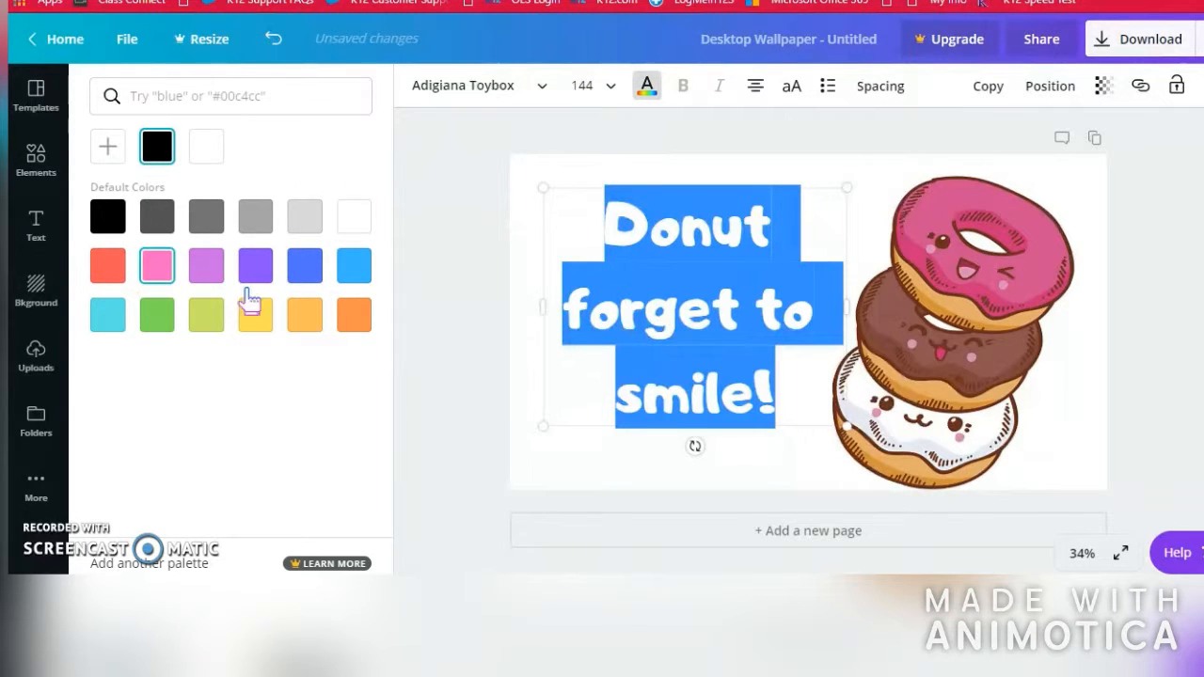
left_click(748, 353)
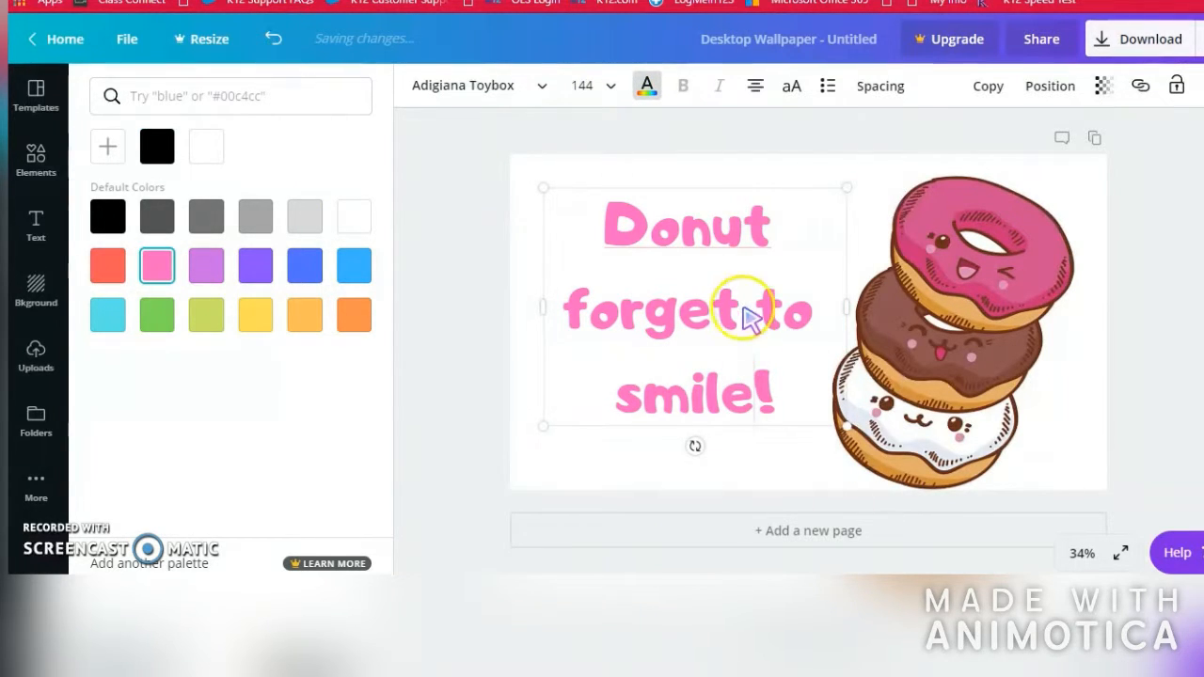
left_click(721, 237)
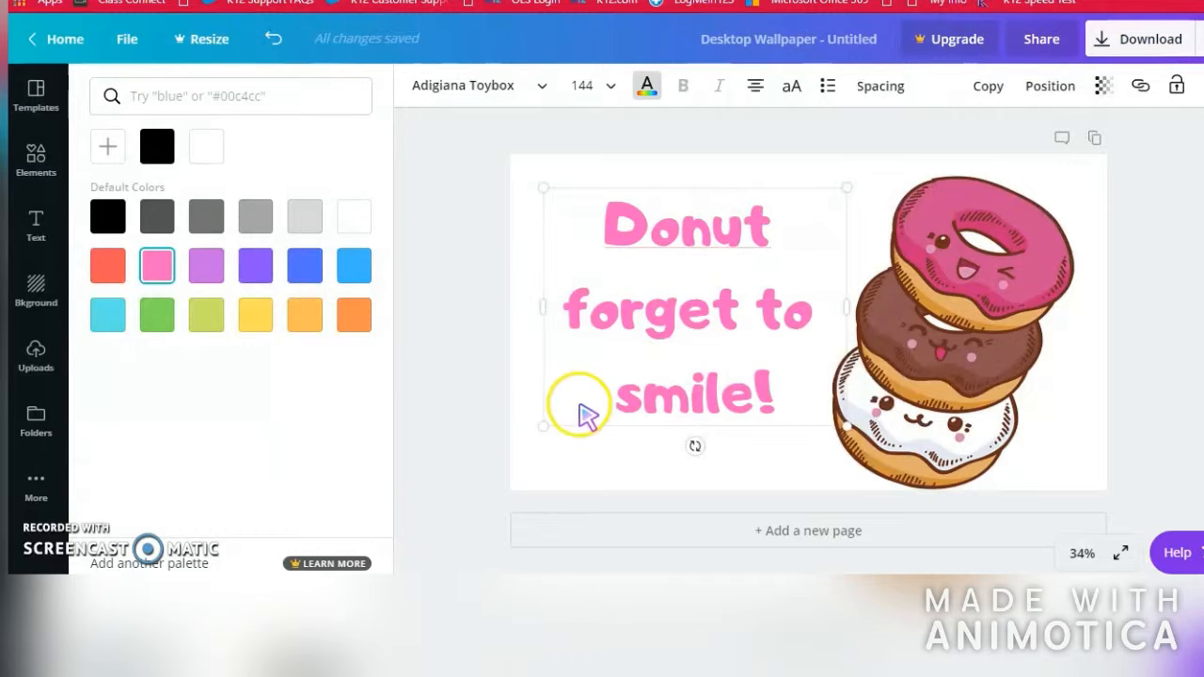
mouse_move(695, 448)
left_mouse_down()
mouse_move(650, 422)
mouse_move(720, 462)
mouse_move(693, 446)
left_mouse_up()
left_click(455, 446)
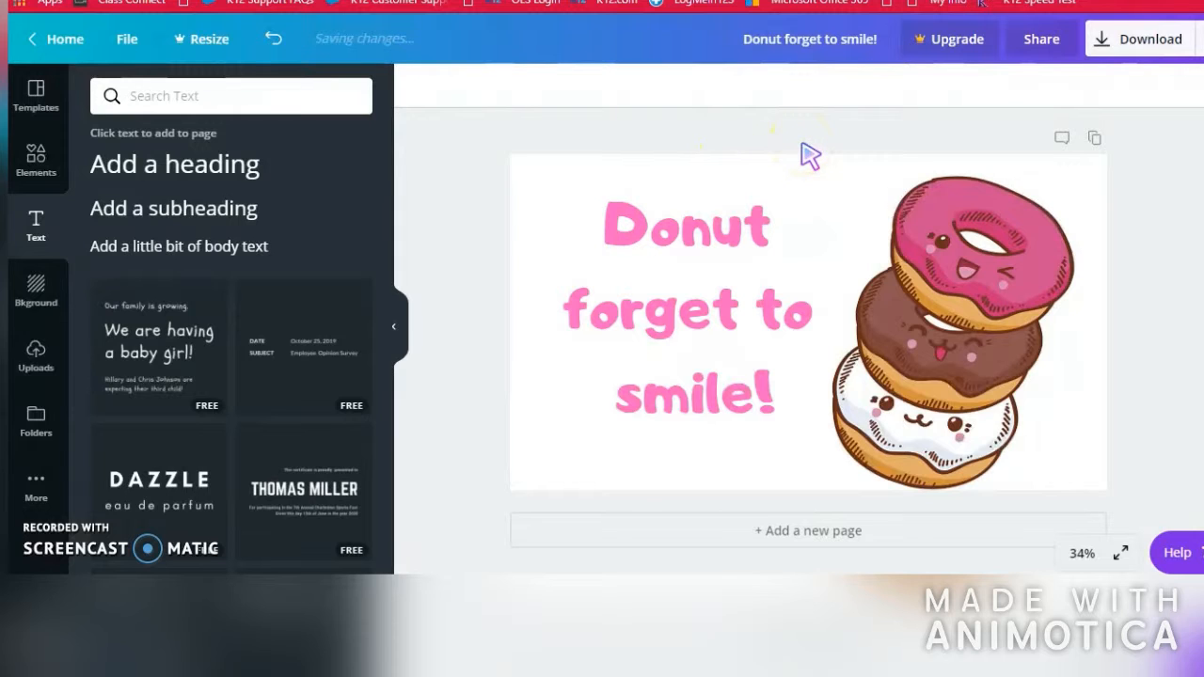
- Download the finished donut wallpaper as a PNG and dismiss the Canva for Work trial offer
left_click(1110, 45)
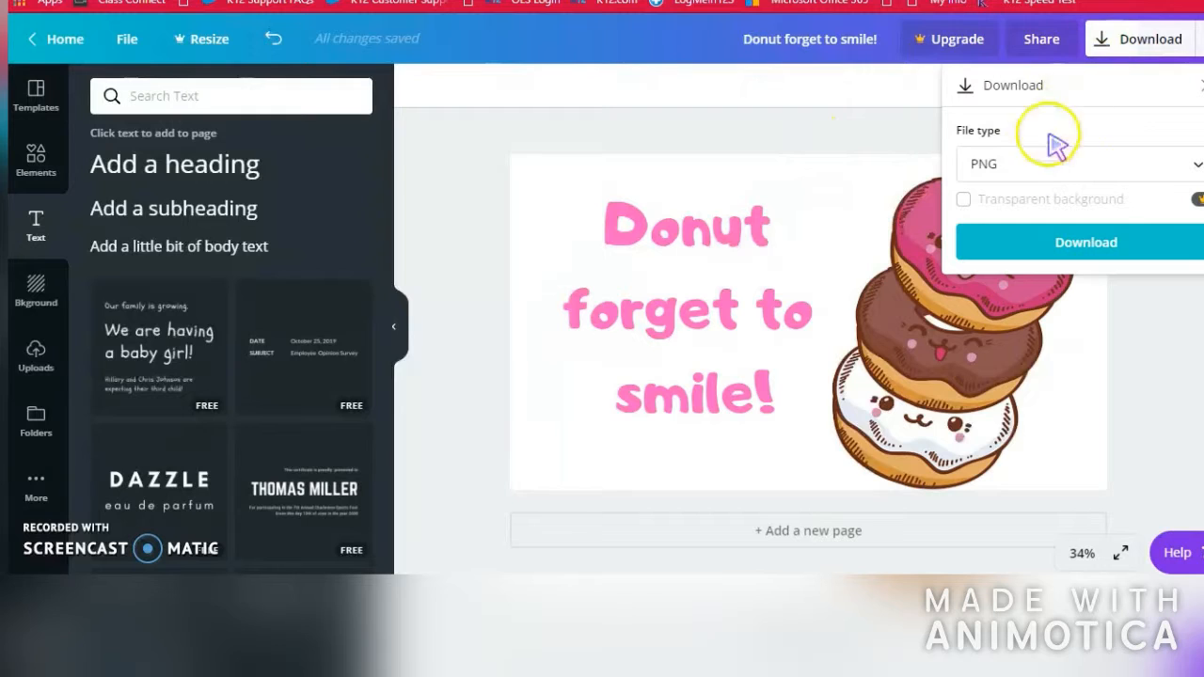
left_click(1051, 242)
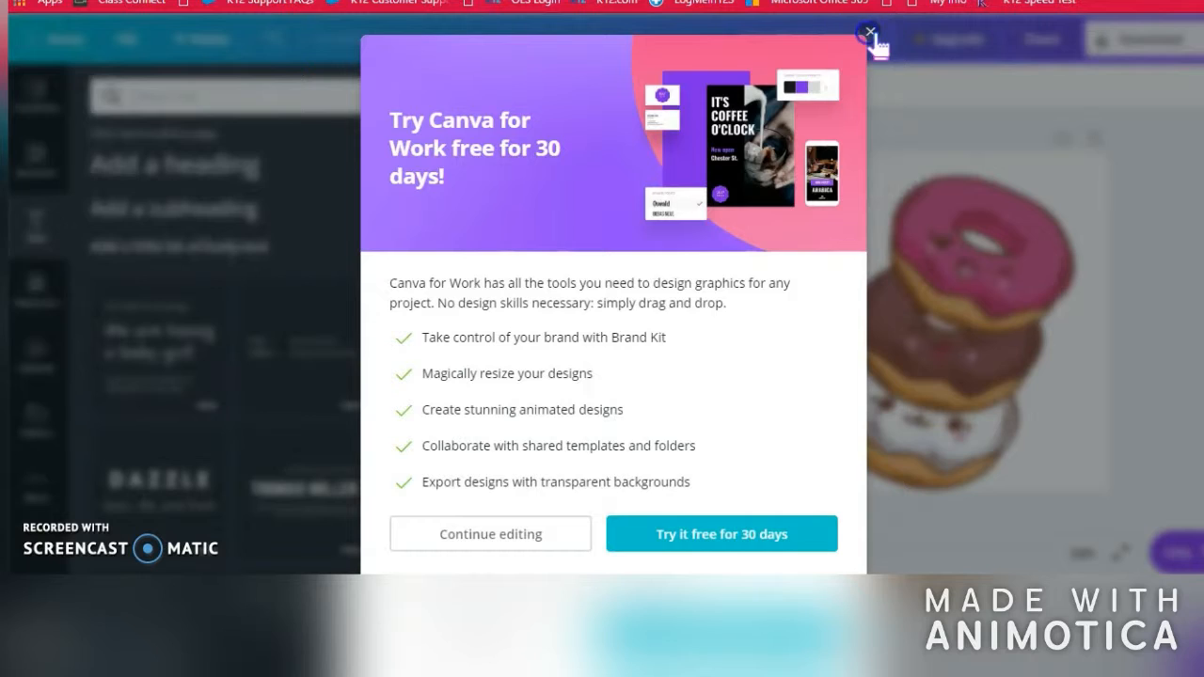
left_click(871, 32)
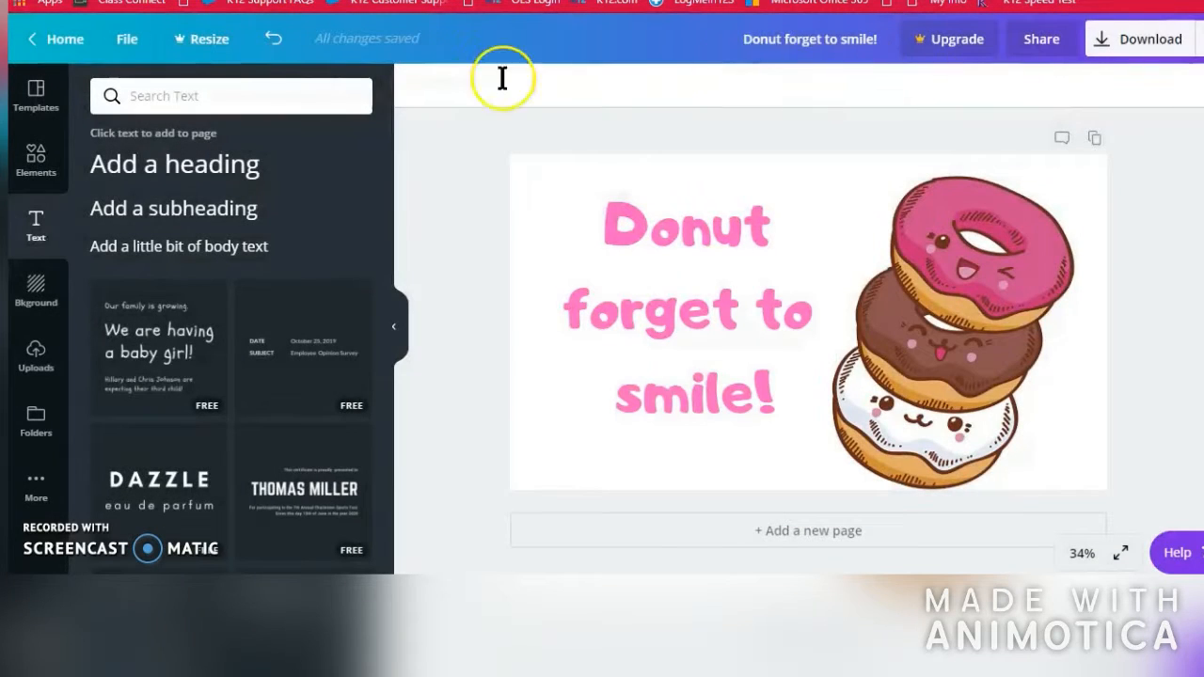
- Undo the donut design back to a blank page and place the uploaded blue monster image on it
left_click(276, 38)
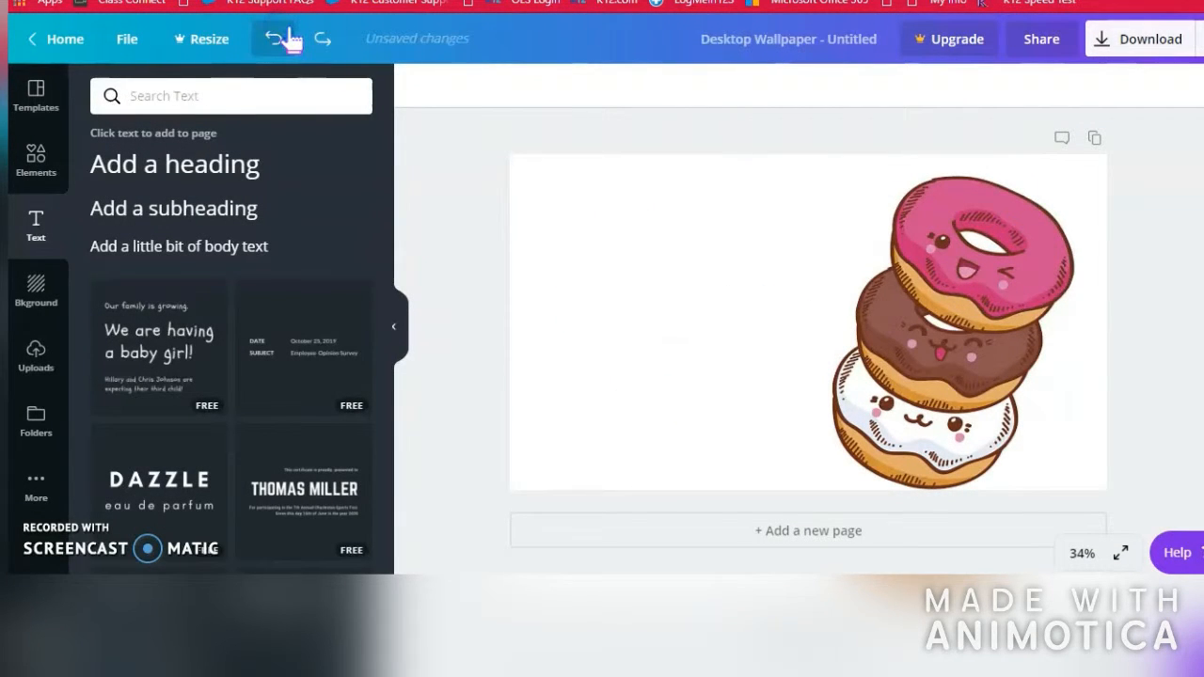
left_click(287, 36)
left_click(40, 362)
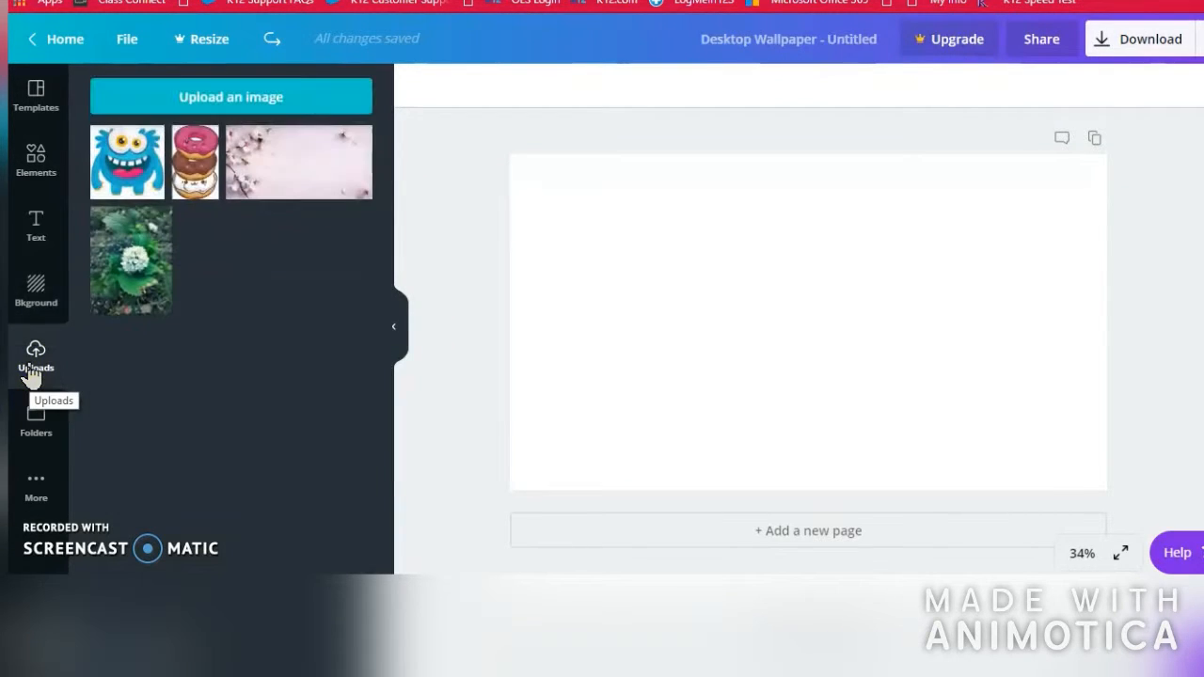
left_click(137, 179)
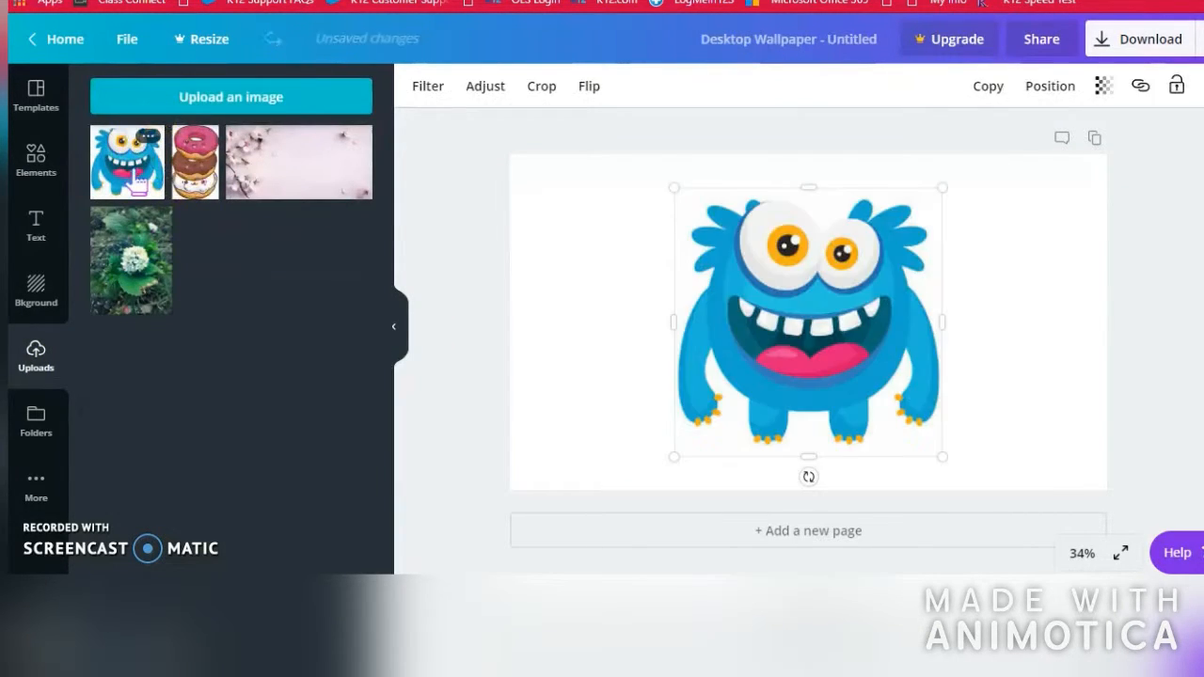
- Try tilting the blue monster clockwise and moving it to the page's right side, and rotate it back upright
left_click(837, 412)
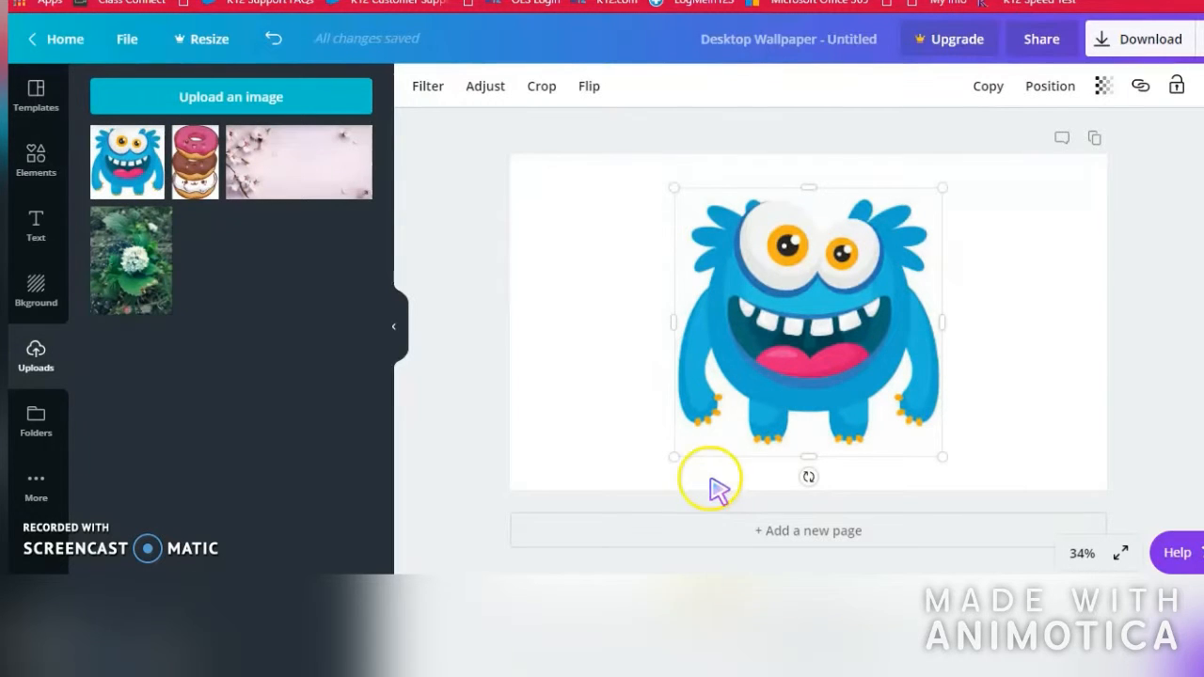
left_click_drag(767, 466, 753, 457)
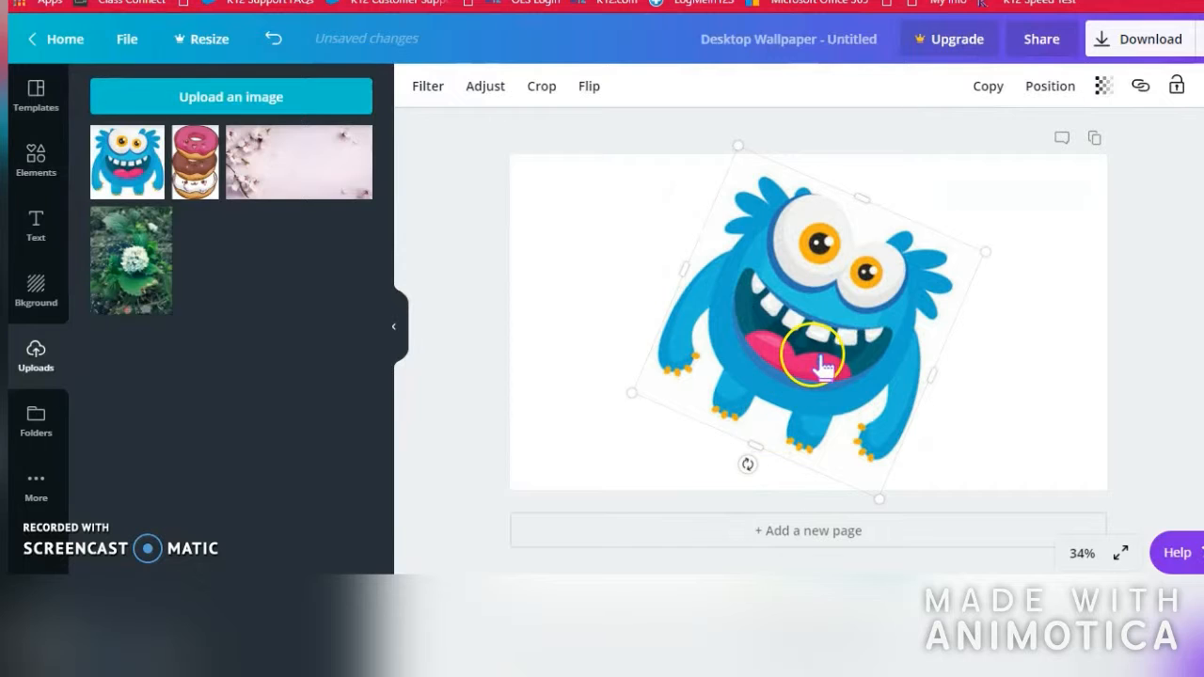
left_click_drag(824, 368, 941, 363)
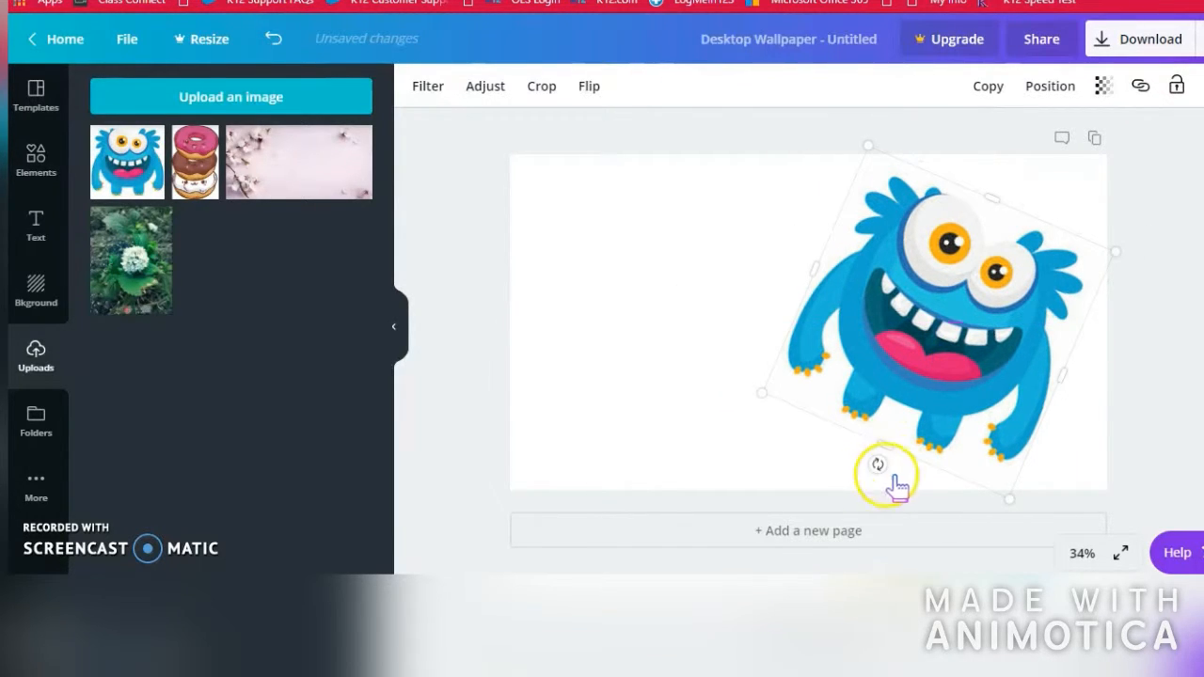
left_click_drag(866, 478, 910, 493)
left_click_drag(919, 490, 936, 477)
- Position the blue monster against the page's top edge, centred horizontally, and deselect it
left_click_drag(953, 318, 815, 284)
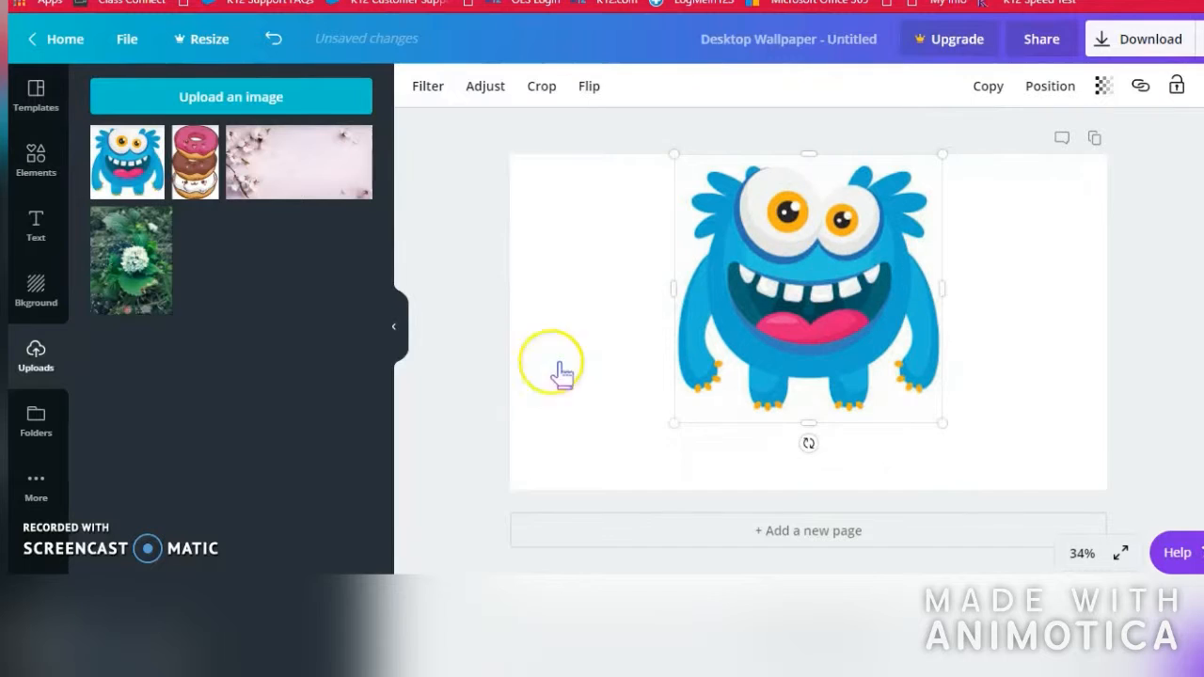
left_click(462, 422)
- Add a heading to the page reading "I look cuter when I smile. I'll bet you will too!"
left_click(34, 237)
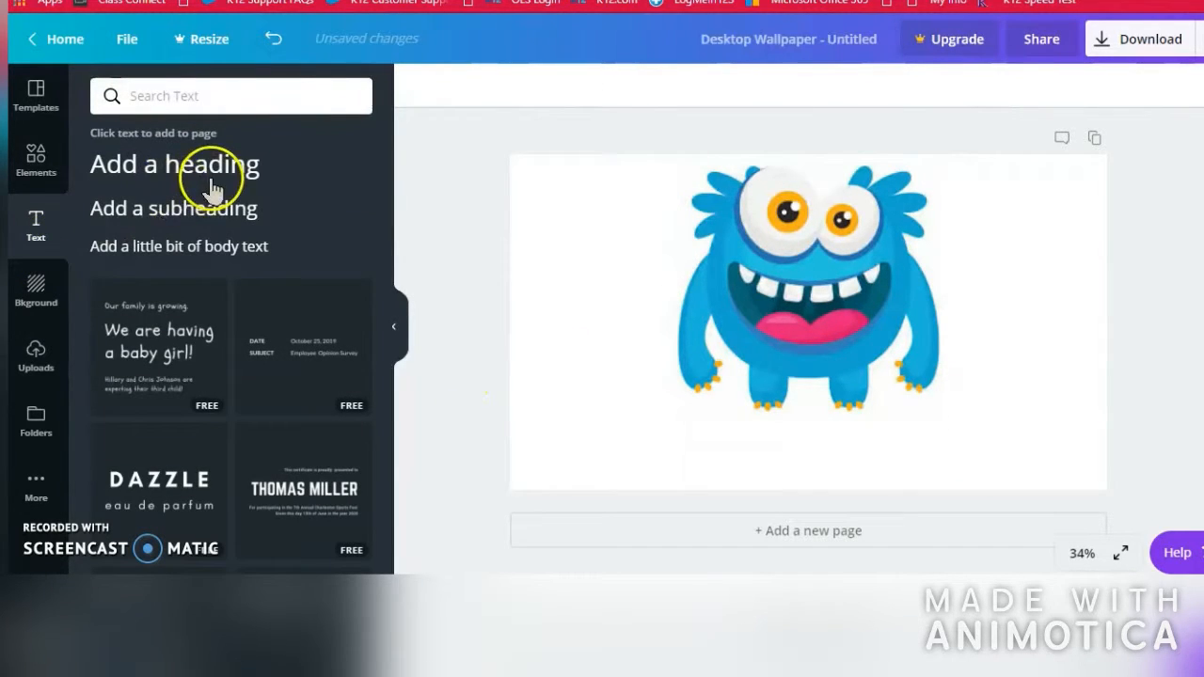
left_click(212, 190)
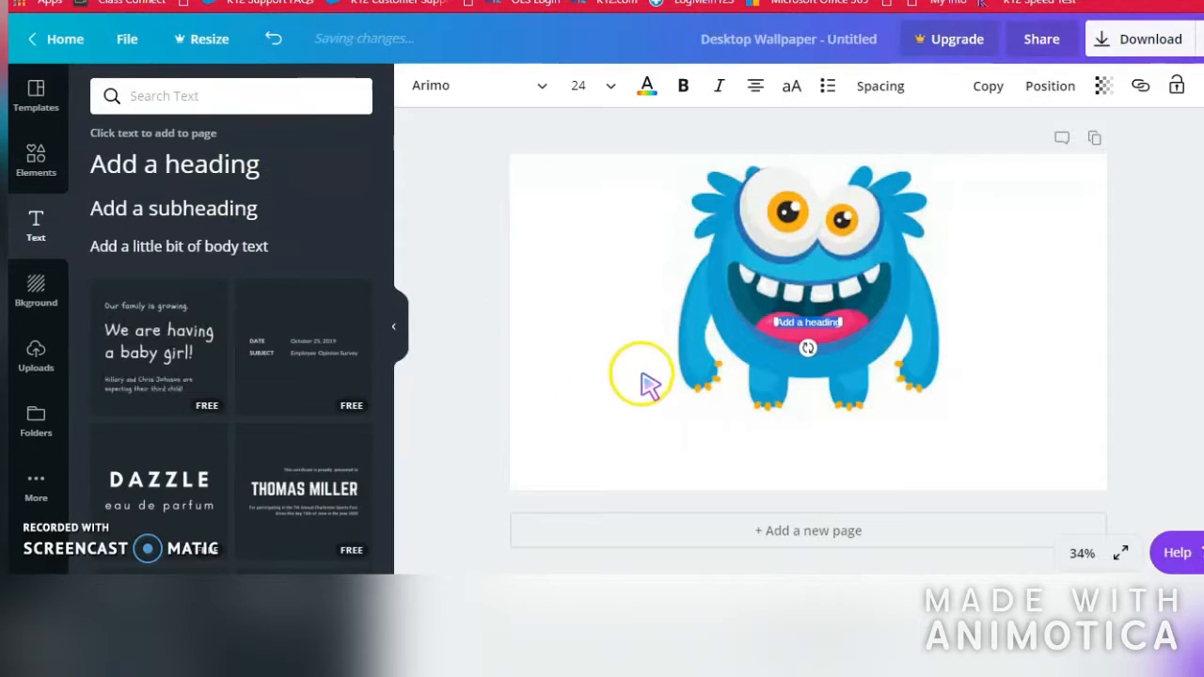
key("BackSpace")
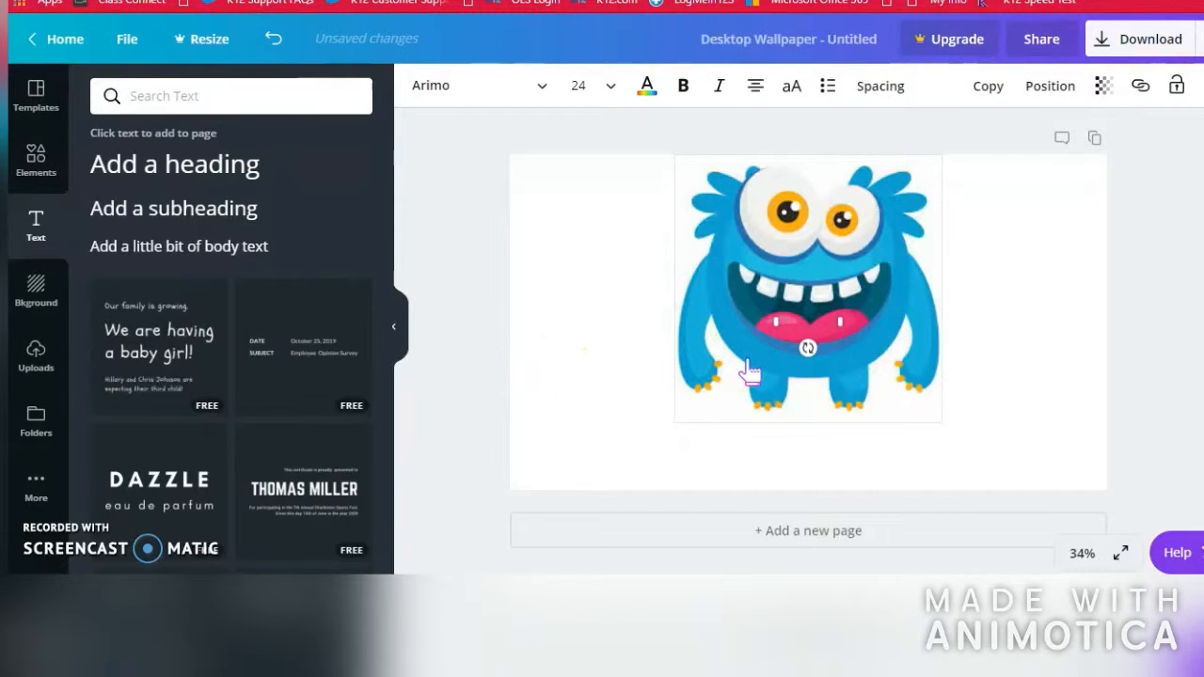
type("Hap")
type(" when I smile")
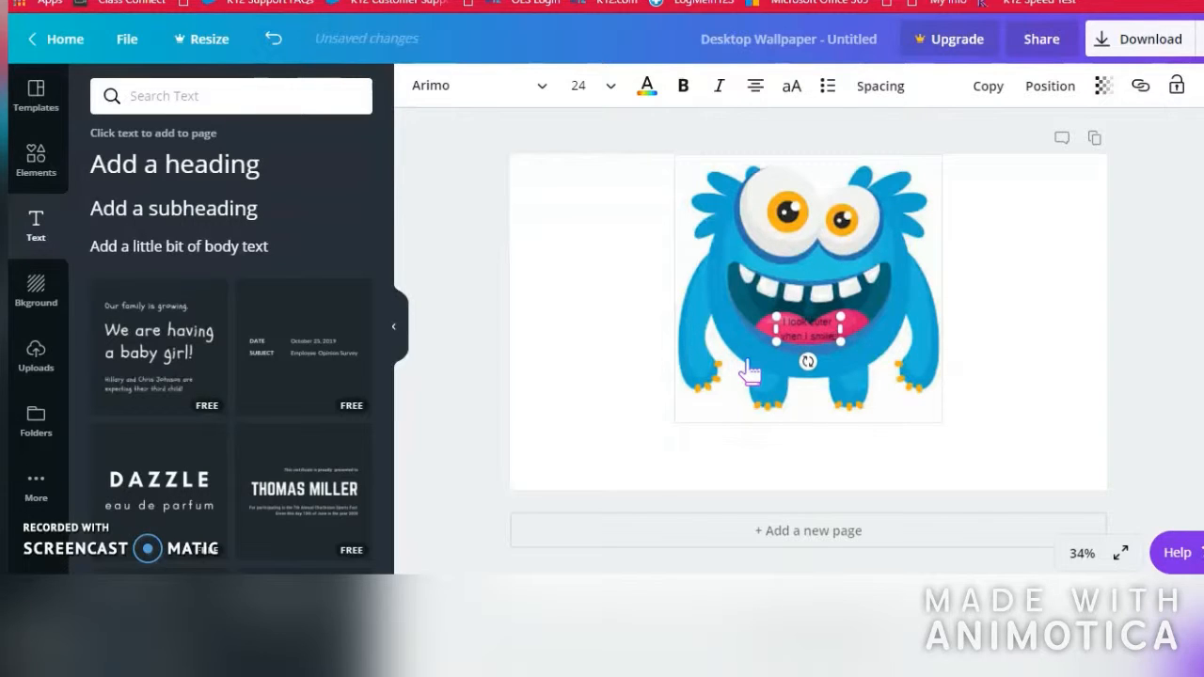
type("! I'll be")
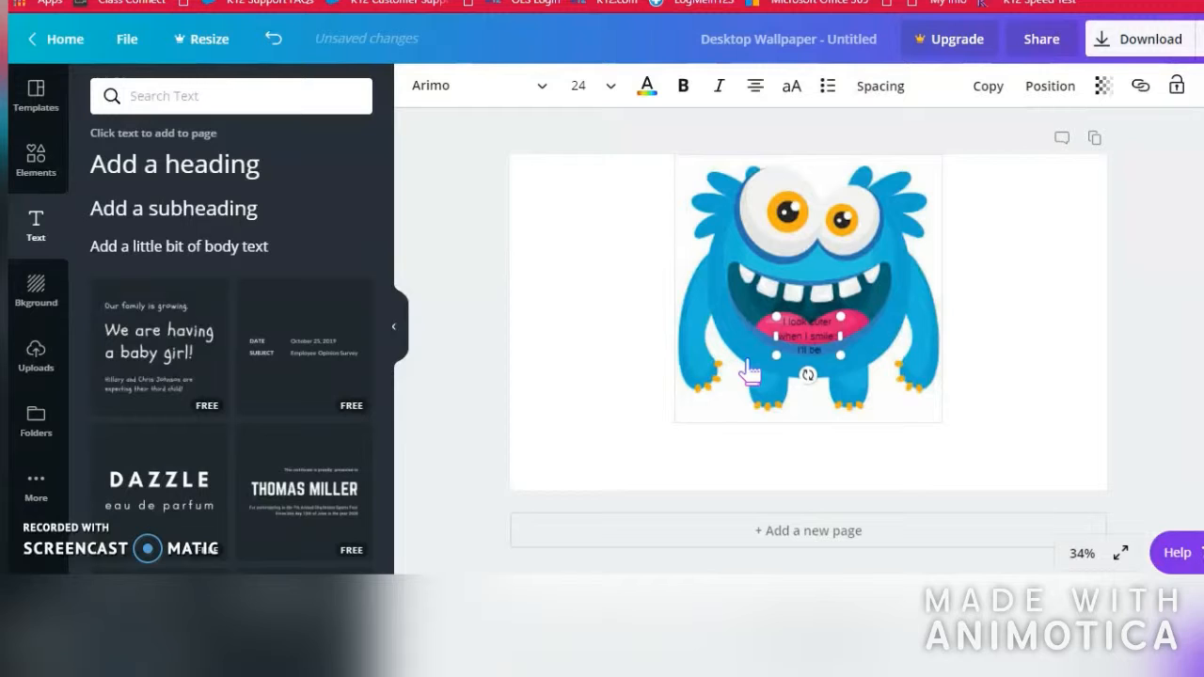
type(" too!")
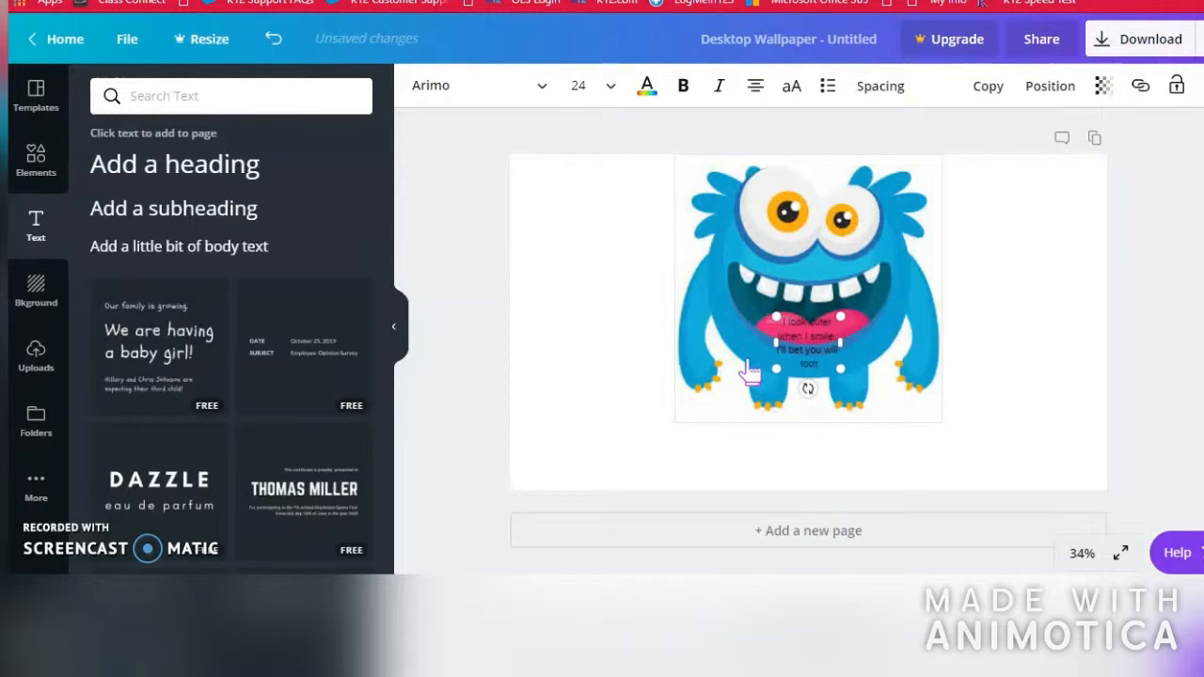
- Set the whole heading's font size to 42 and widen its text box to about 697
left_click_drag(821, 365, 762, 322)
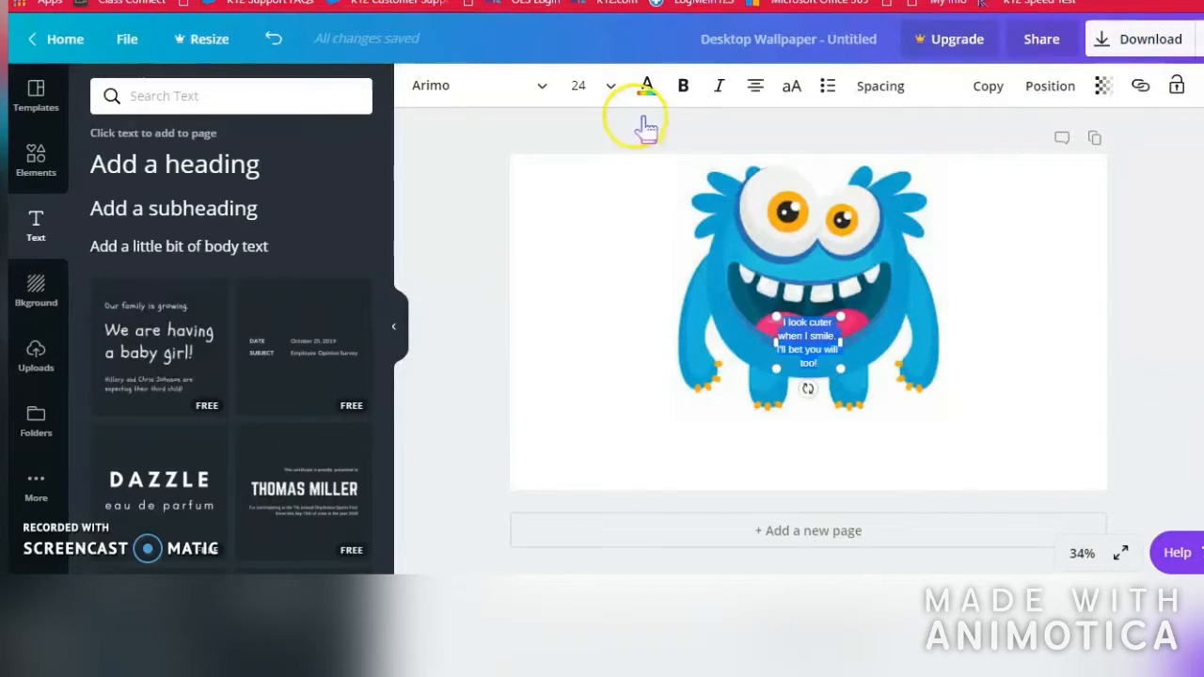
left_click(607, 86)
left_click(585, 425)
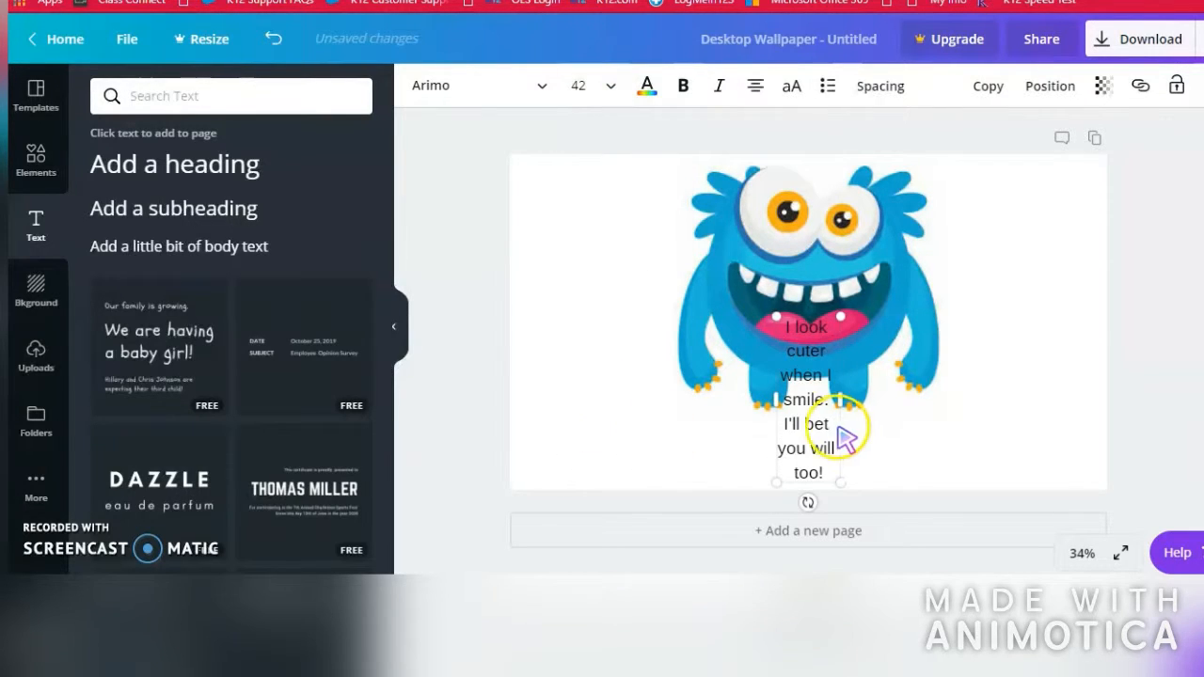
left_click_drag(966, 387, 995, 385)
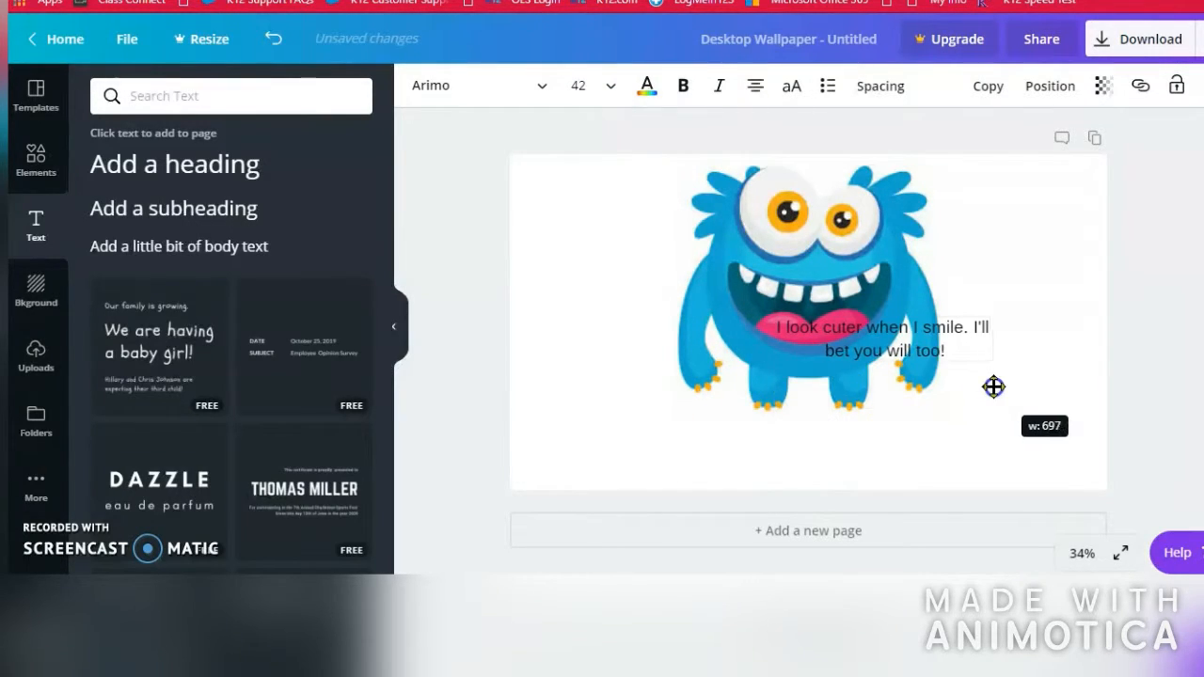
- Enlarge the heading's text to font size 72
left_click(610, 86)
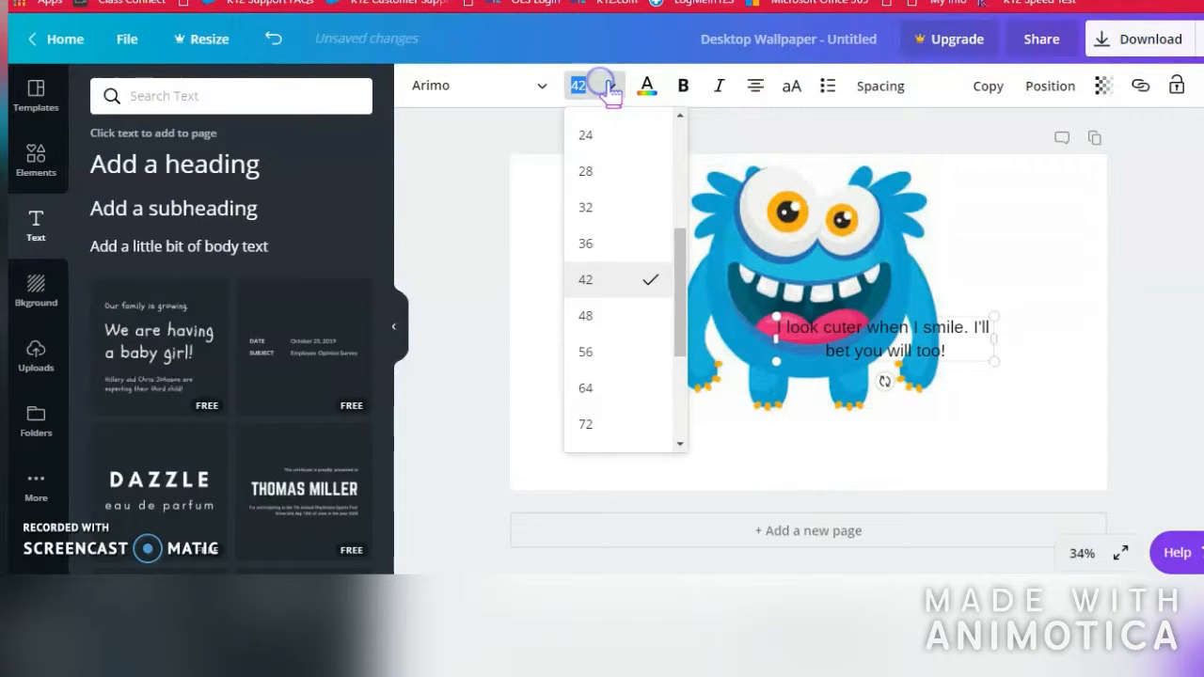
left_click_drag(682, 307, 634, 342)
left_click(627, 337)
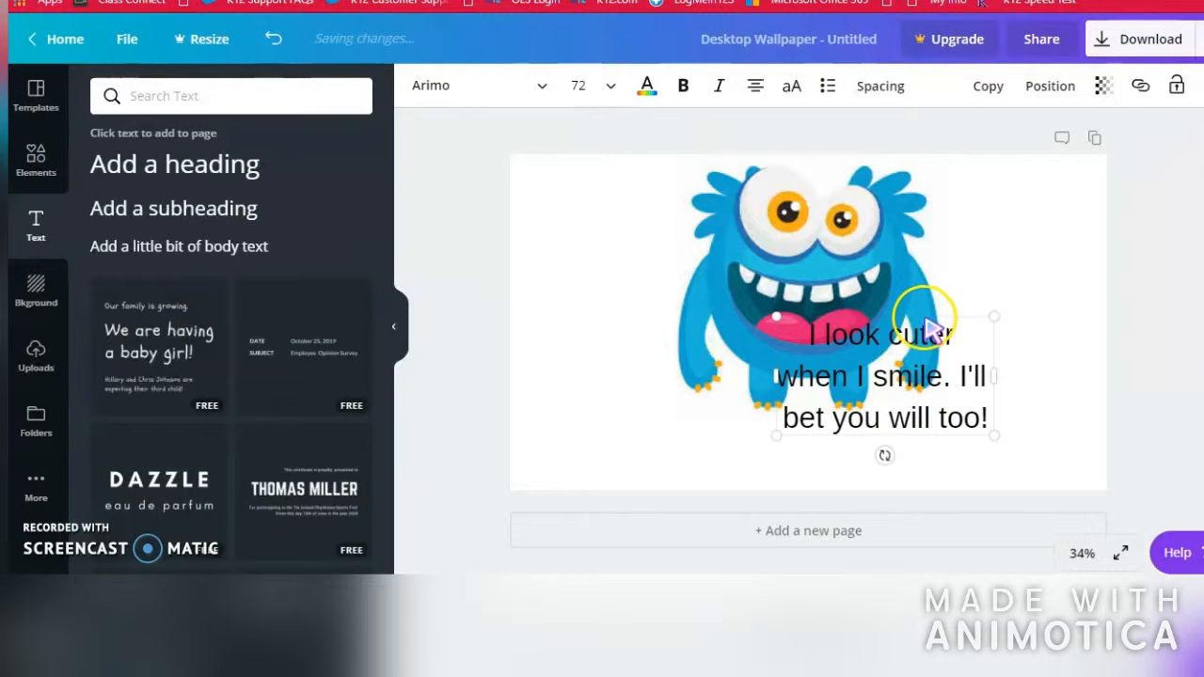
- Widen the heading's text box so it wraps onto two lines and centre it below the monster at the page's bottom edge
left_click_drag(899, 350, 830, 420)
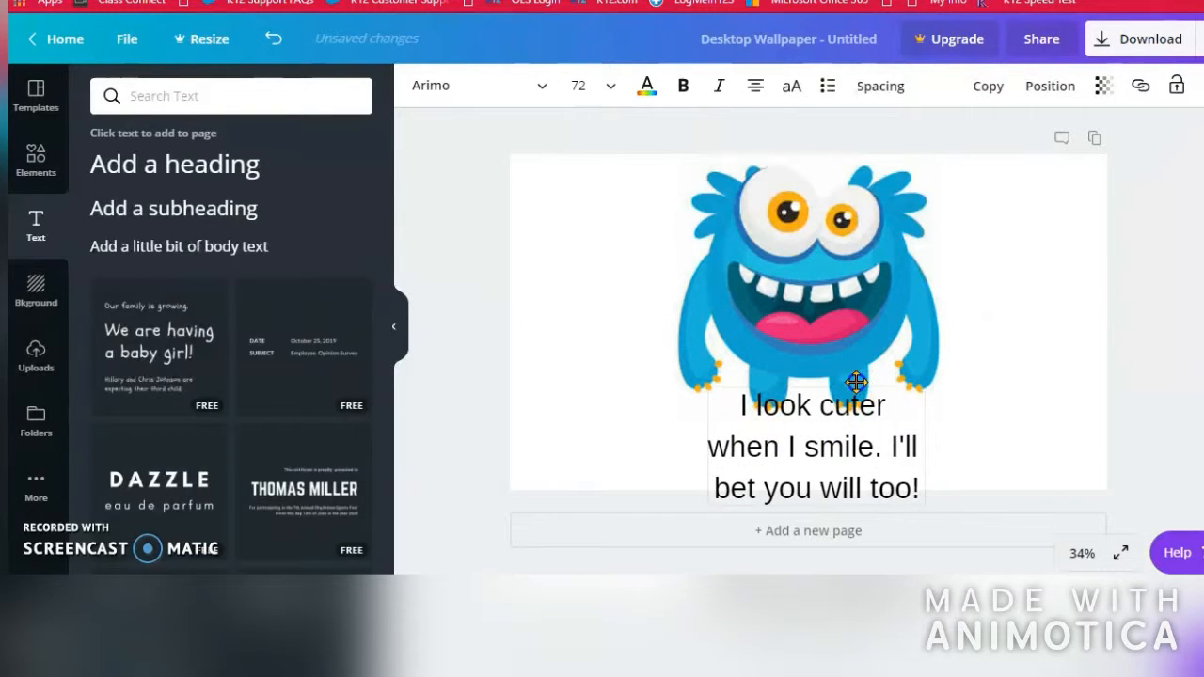
left_click_drag(927, 448, 1129, 424)
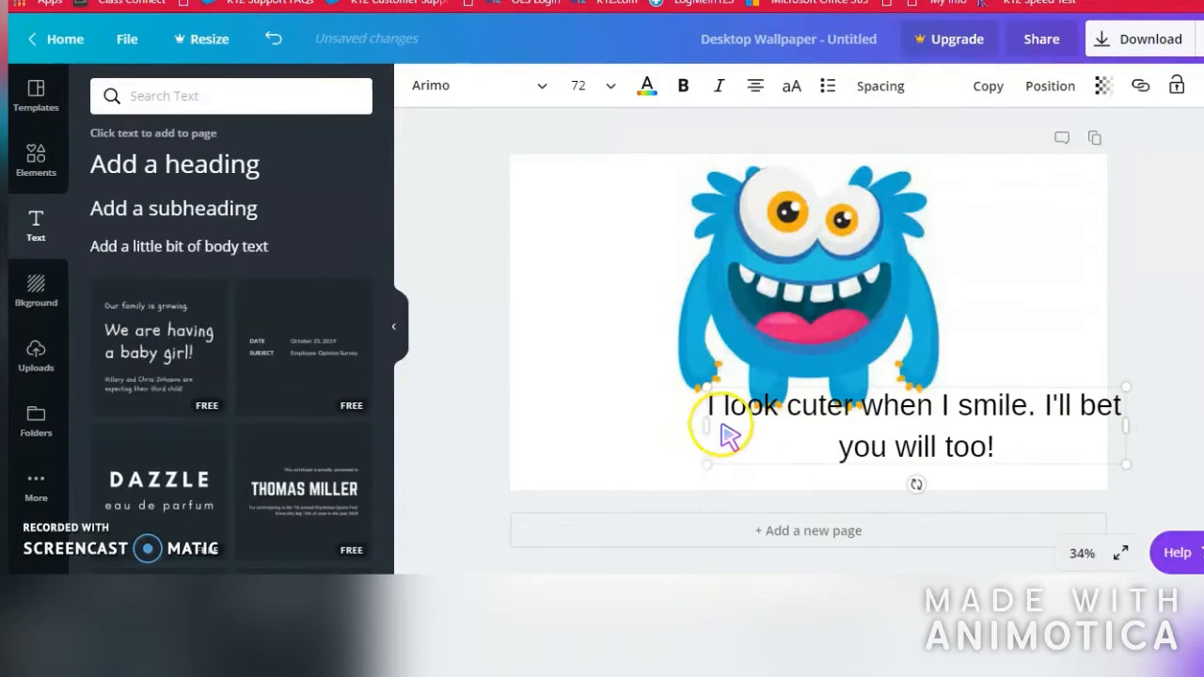
left_click_drag(603, 435, 602, 429)
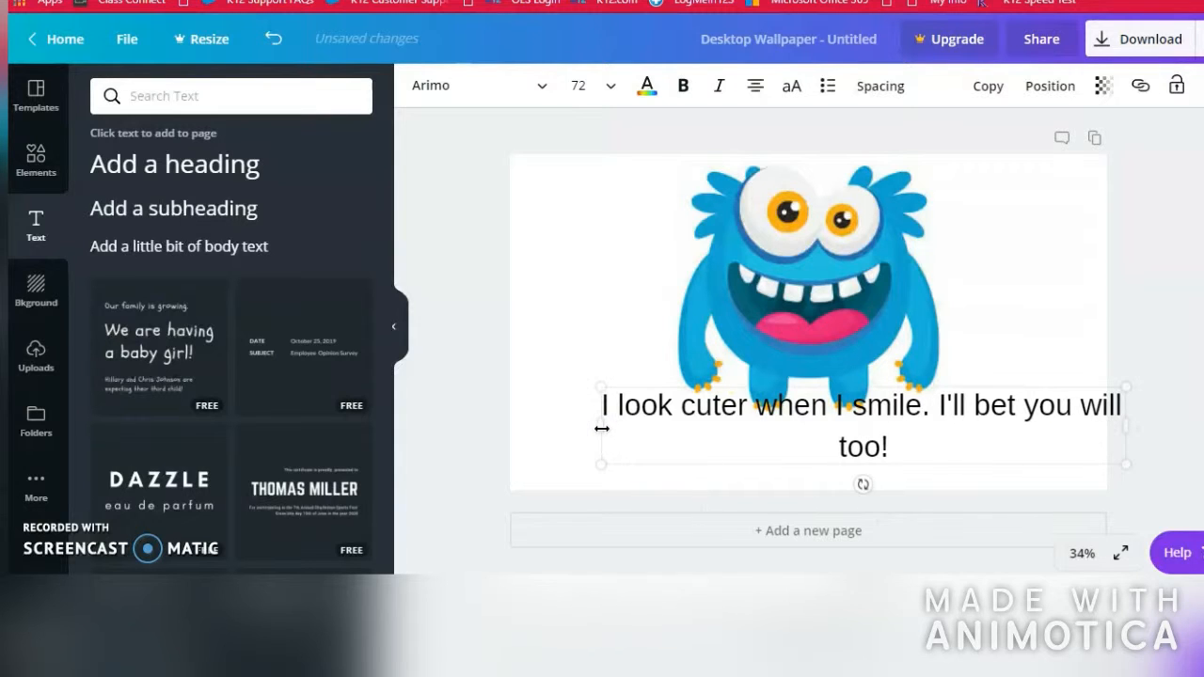
left_click_drag(960, 385, 912, 411)
- Change the heading's font to Adigiana Toybox
left_click(541, 86)
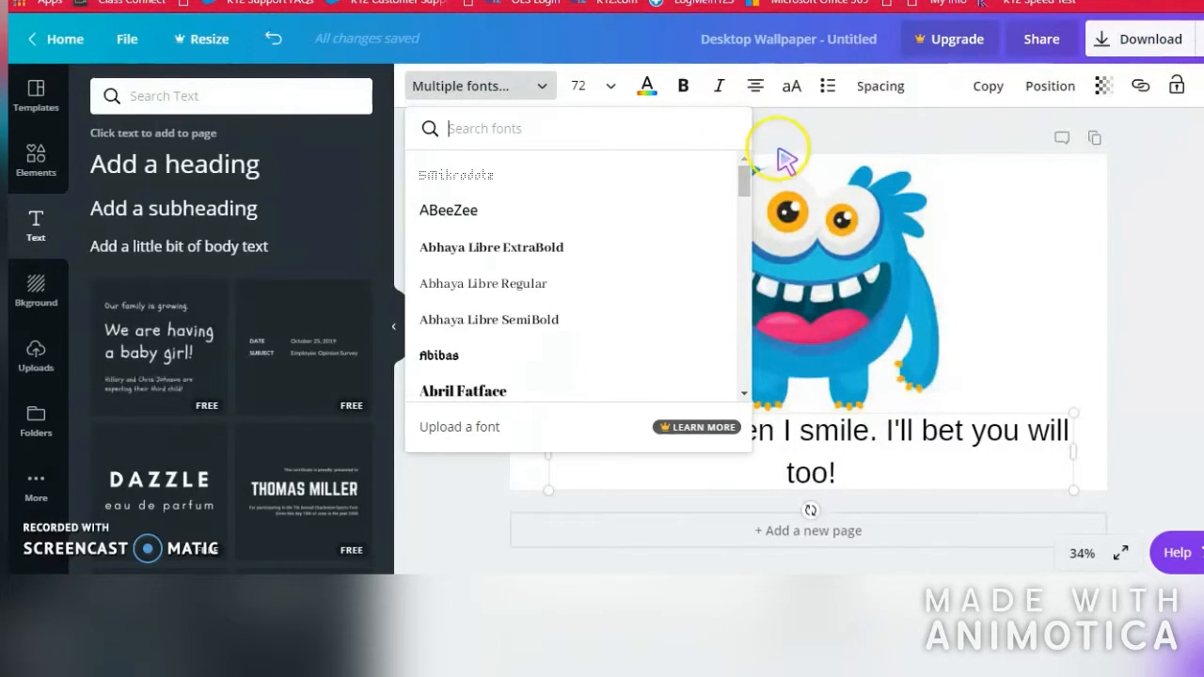
mouse_move(743, 178)
left_mouse_down()
mouse_move(726, 368)
mouse_move(731, 190)
mouse_move(743, 179)
mouse_move(742, 198)
left_mouse_up()
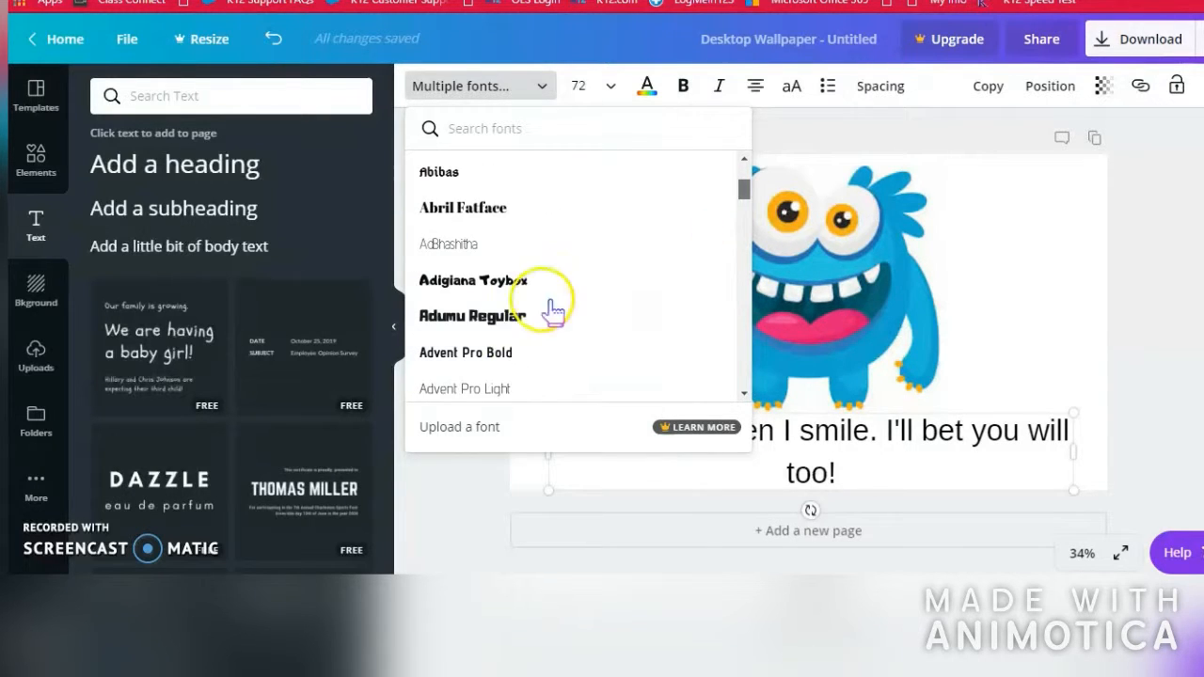
left_click(521, 281)
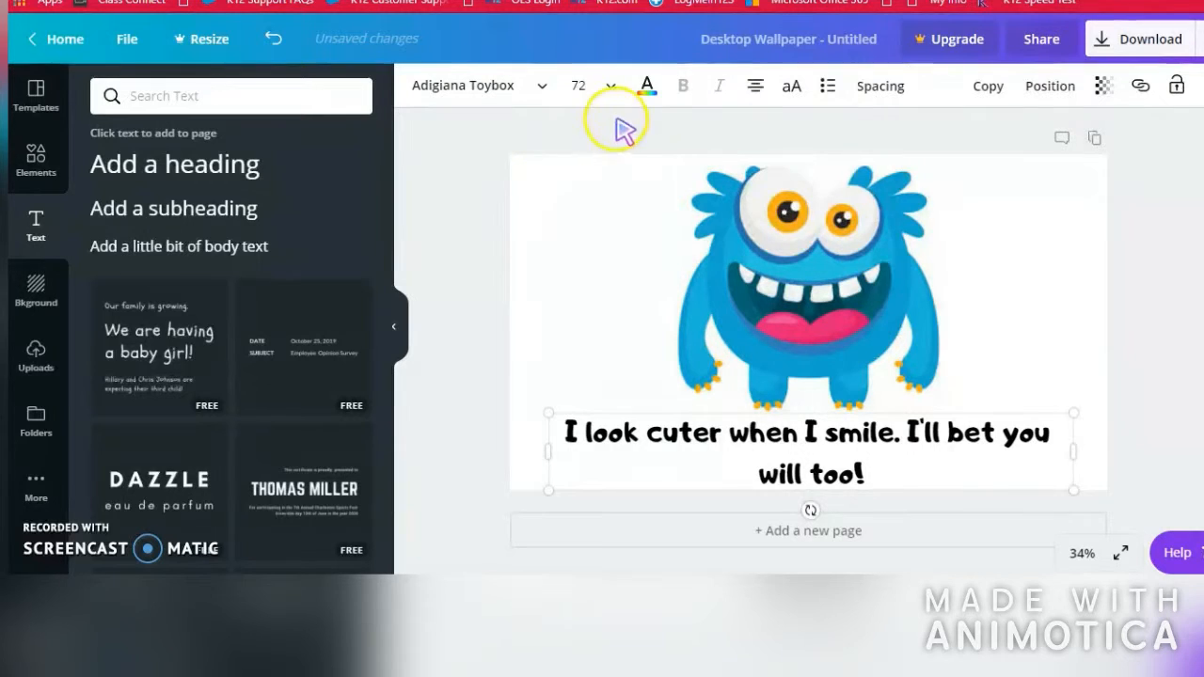
- Colour the heading light blue from the default colours to match the monster, and deselect it
left_click(650, 86)
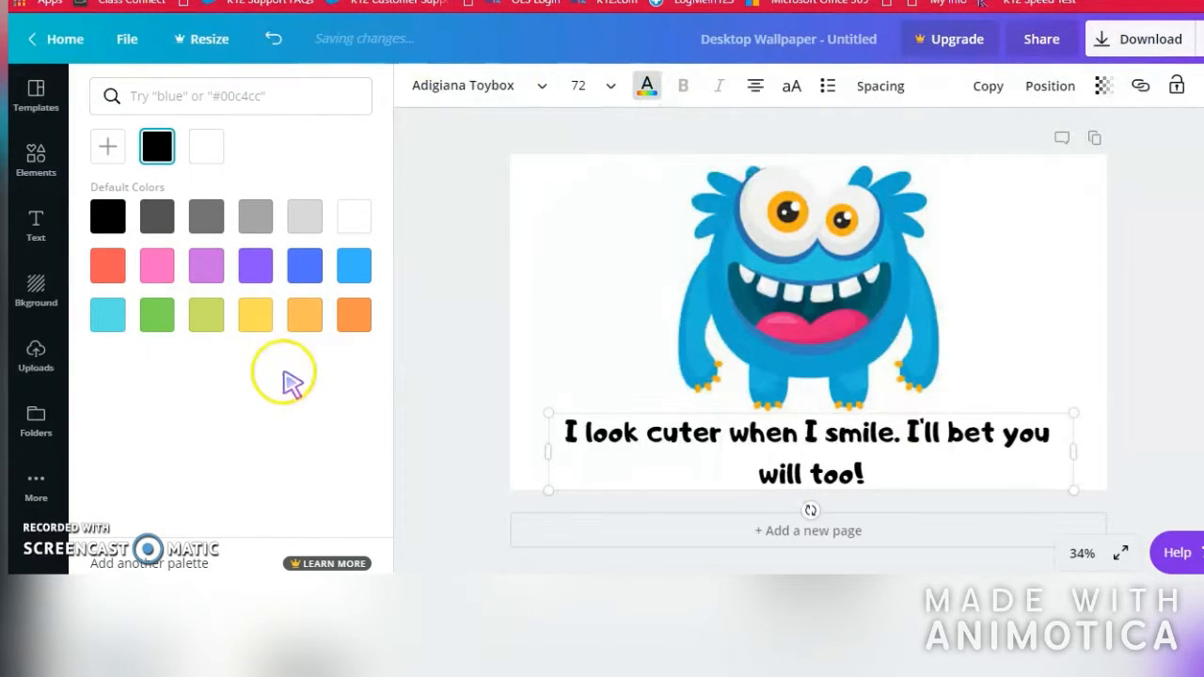
left_click(106, 147)
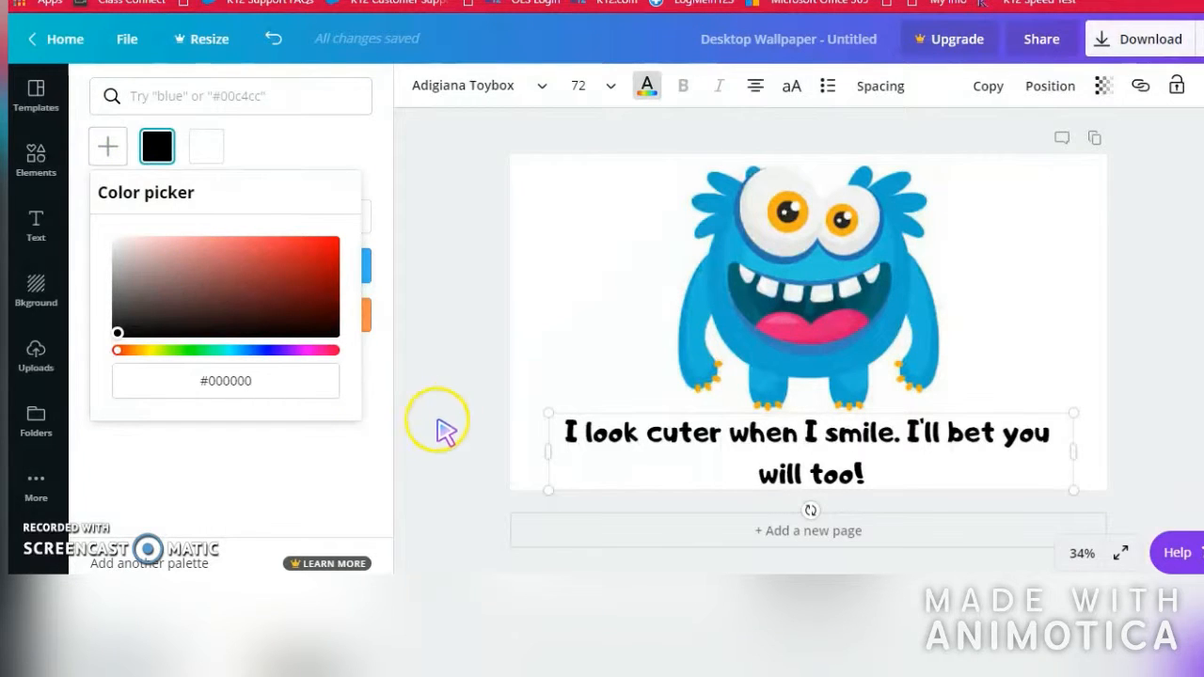
left_click(273, 486)
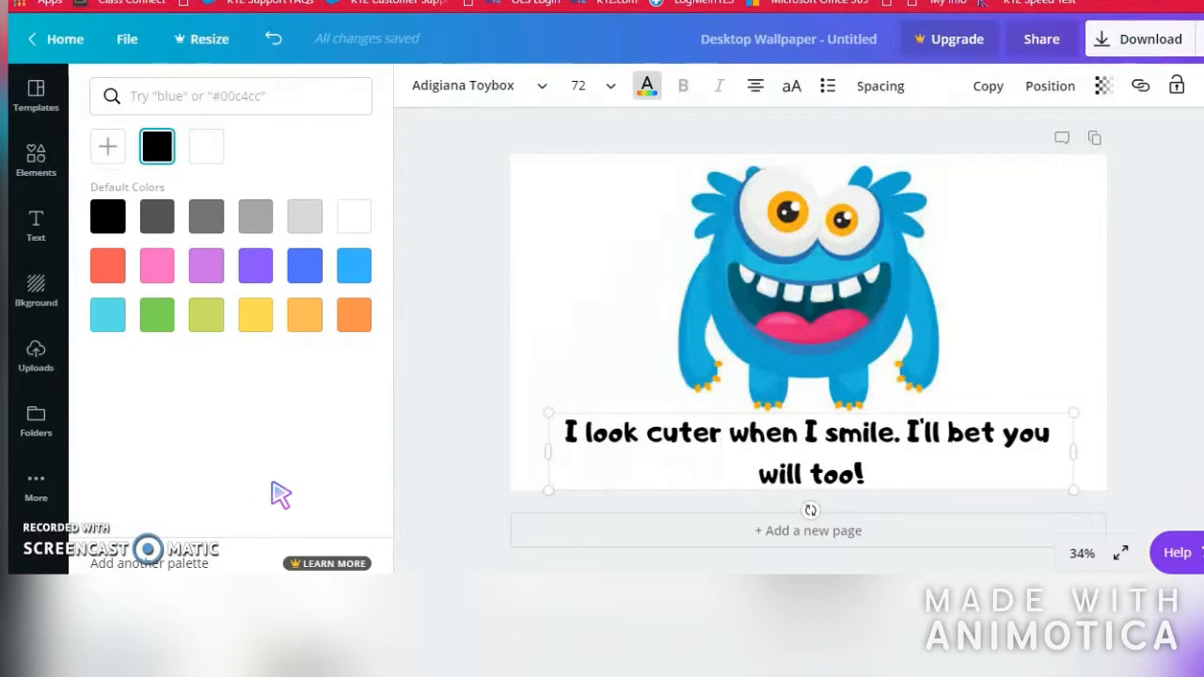
left_click(354, 268)
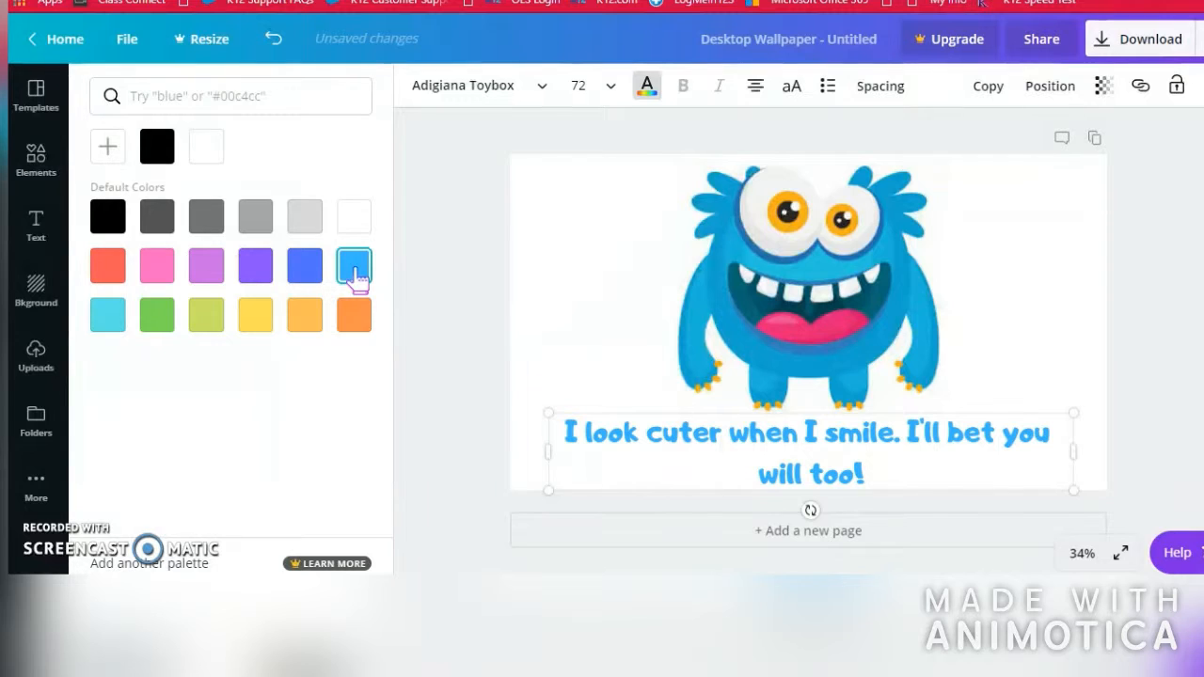
left_click(581, 274)
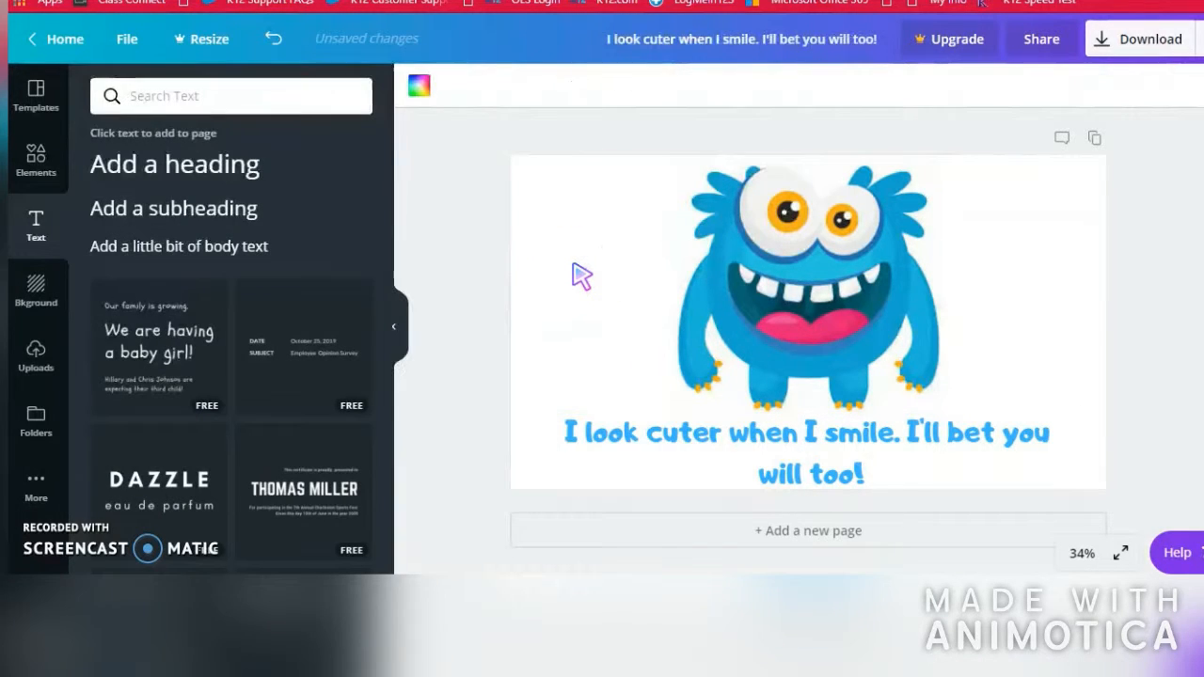